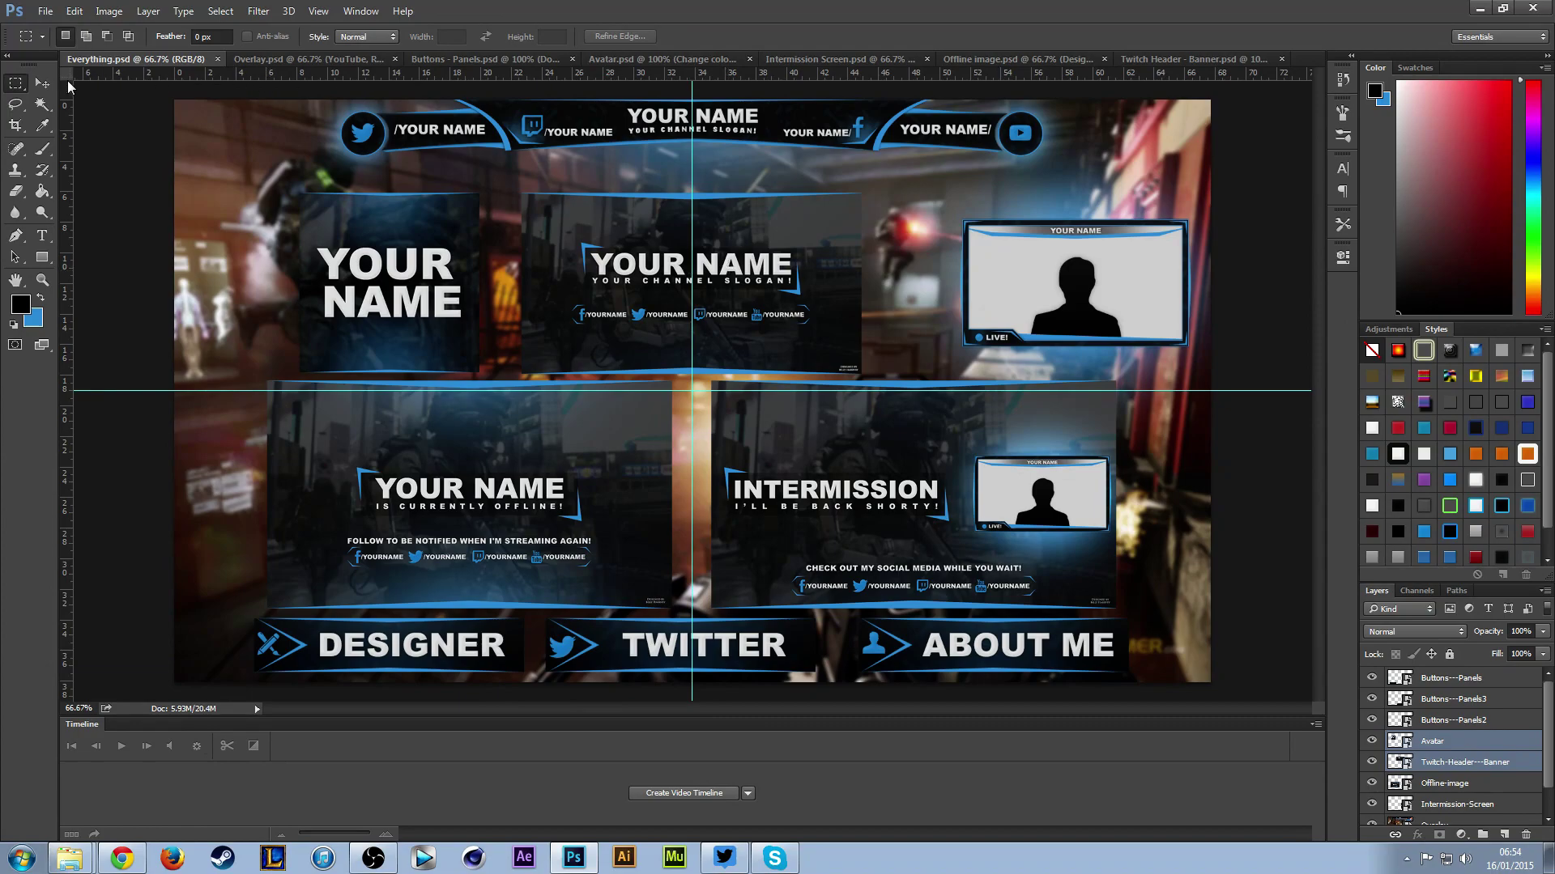
# Switch to the Overlay document with the Move tool active and hide the canvas guides.
pyautogui.click(42, 82)
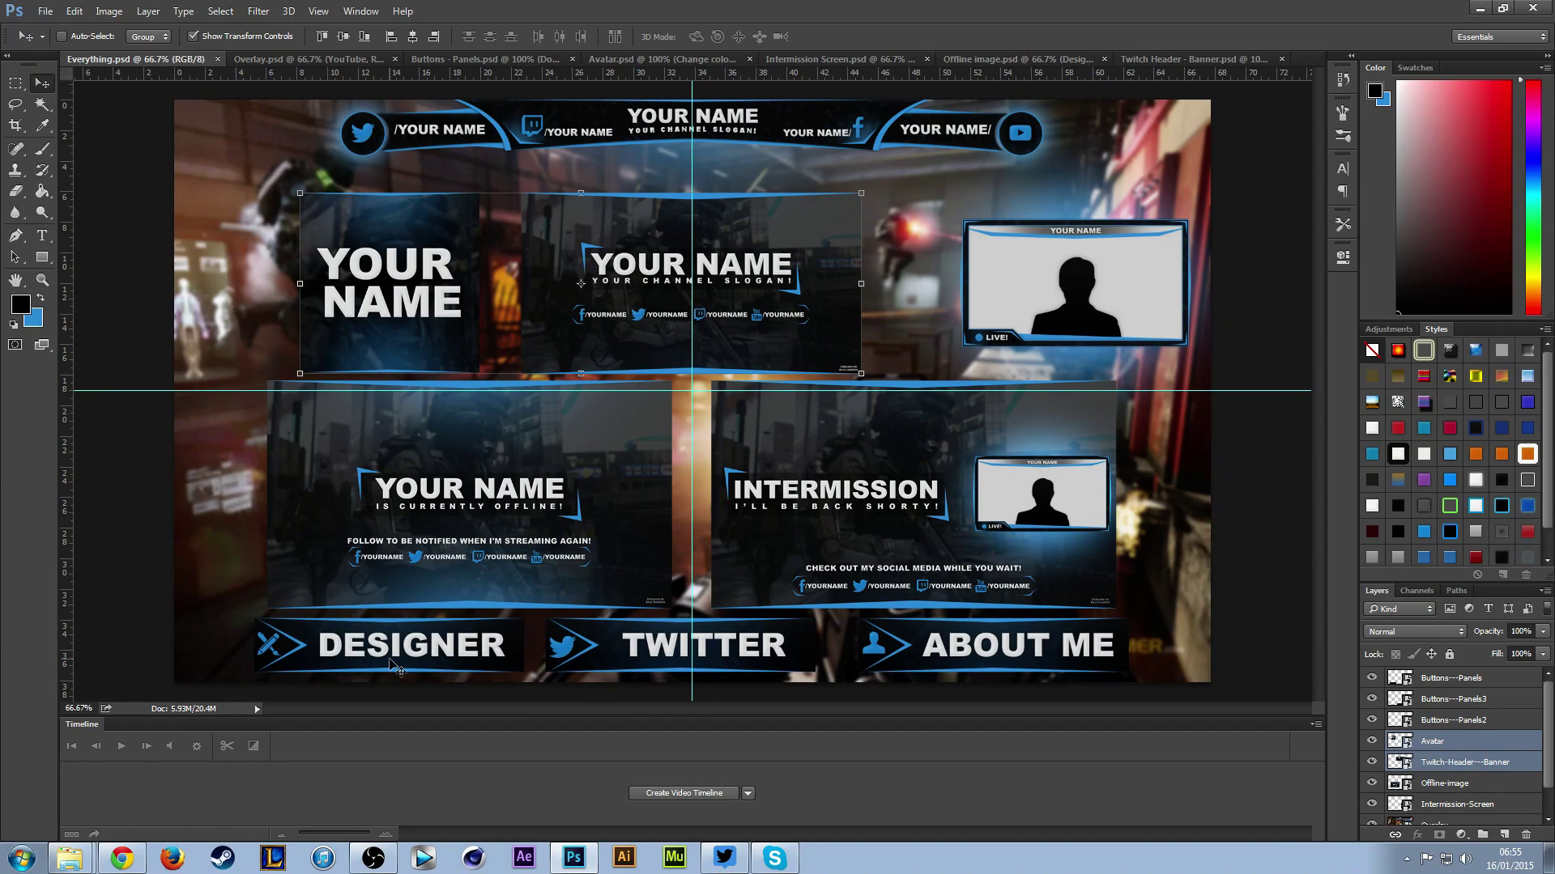
pyautogui.click(298, 59)
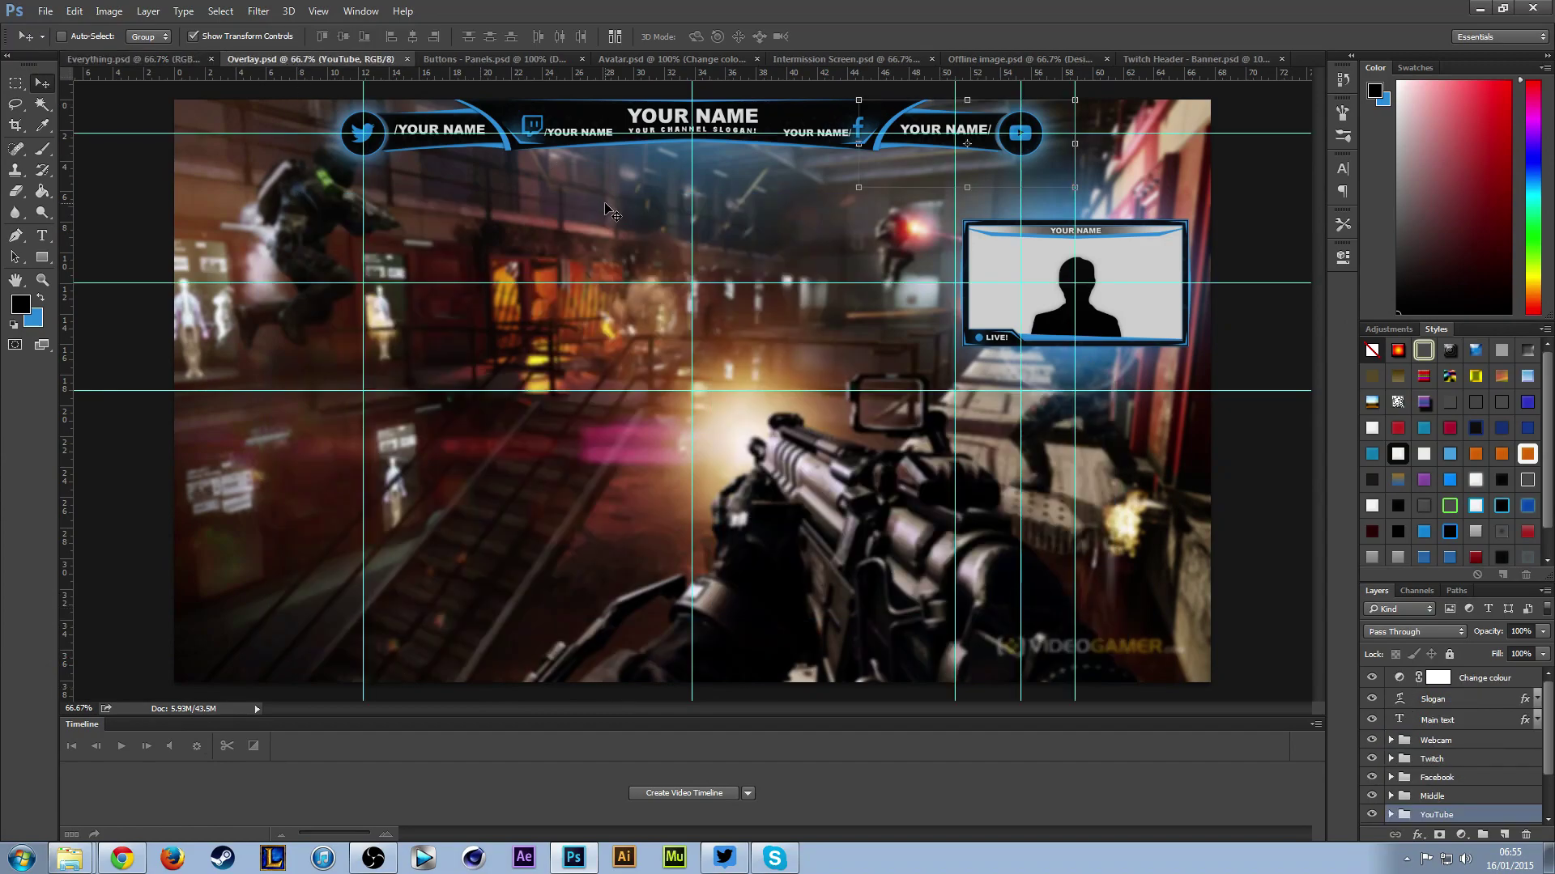
pyautogui.hotkey('ctrl', 'h')
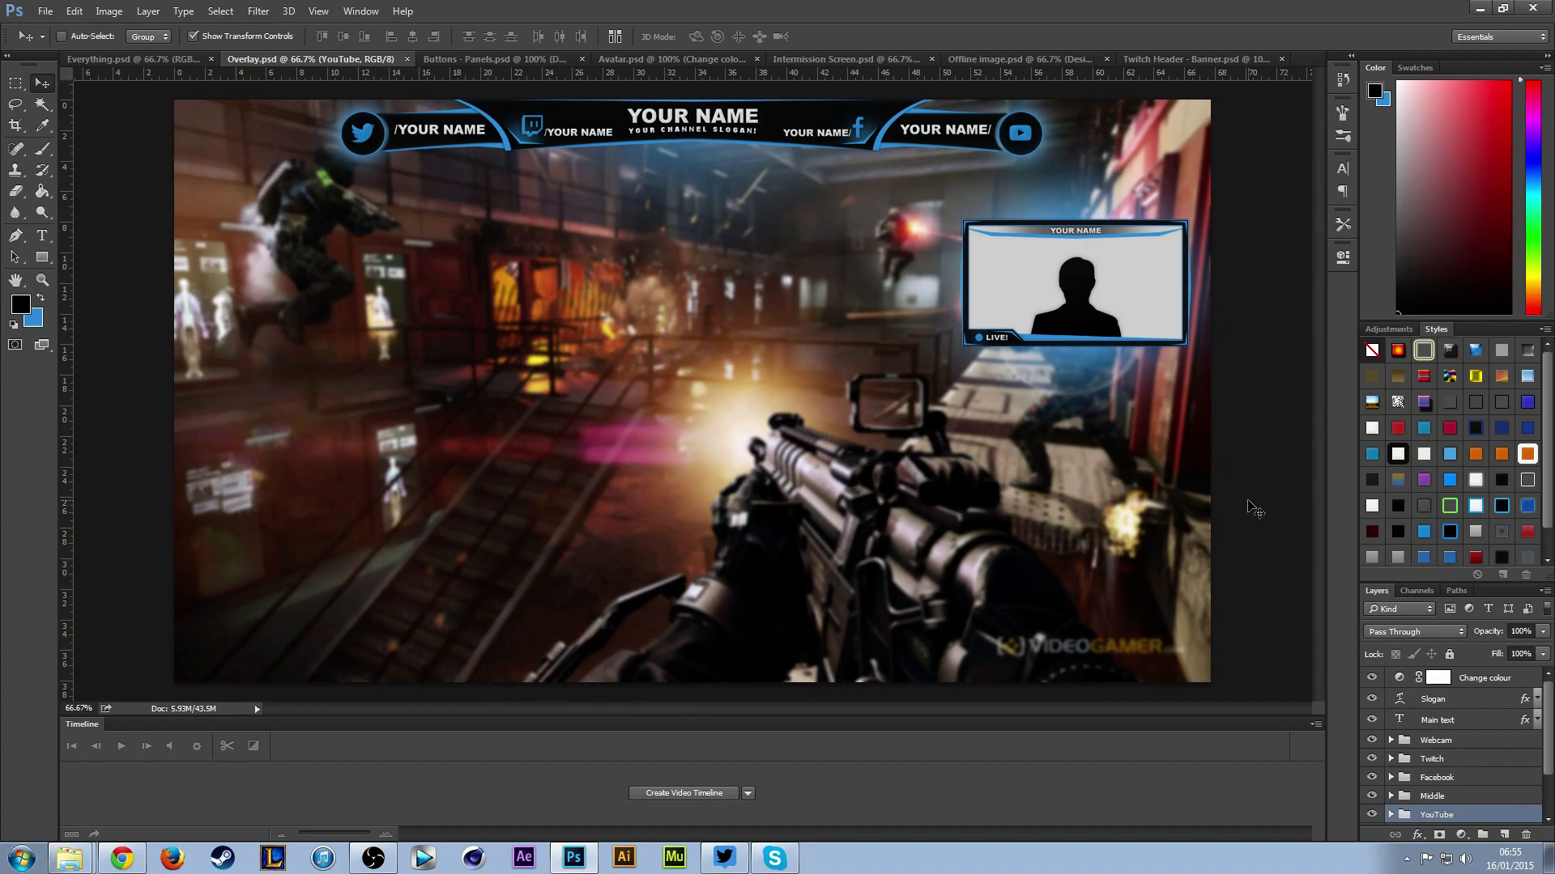
# Hide the Remove group so the game background disappears from the overlay.
pyautogui.click(1438, 678)
pyautogui.scroll(-2, 1454, 688)
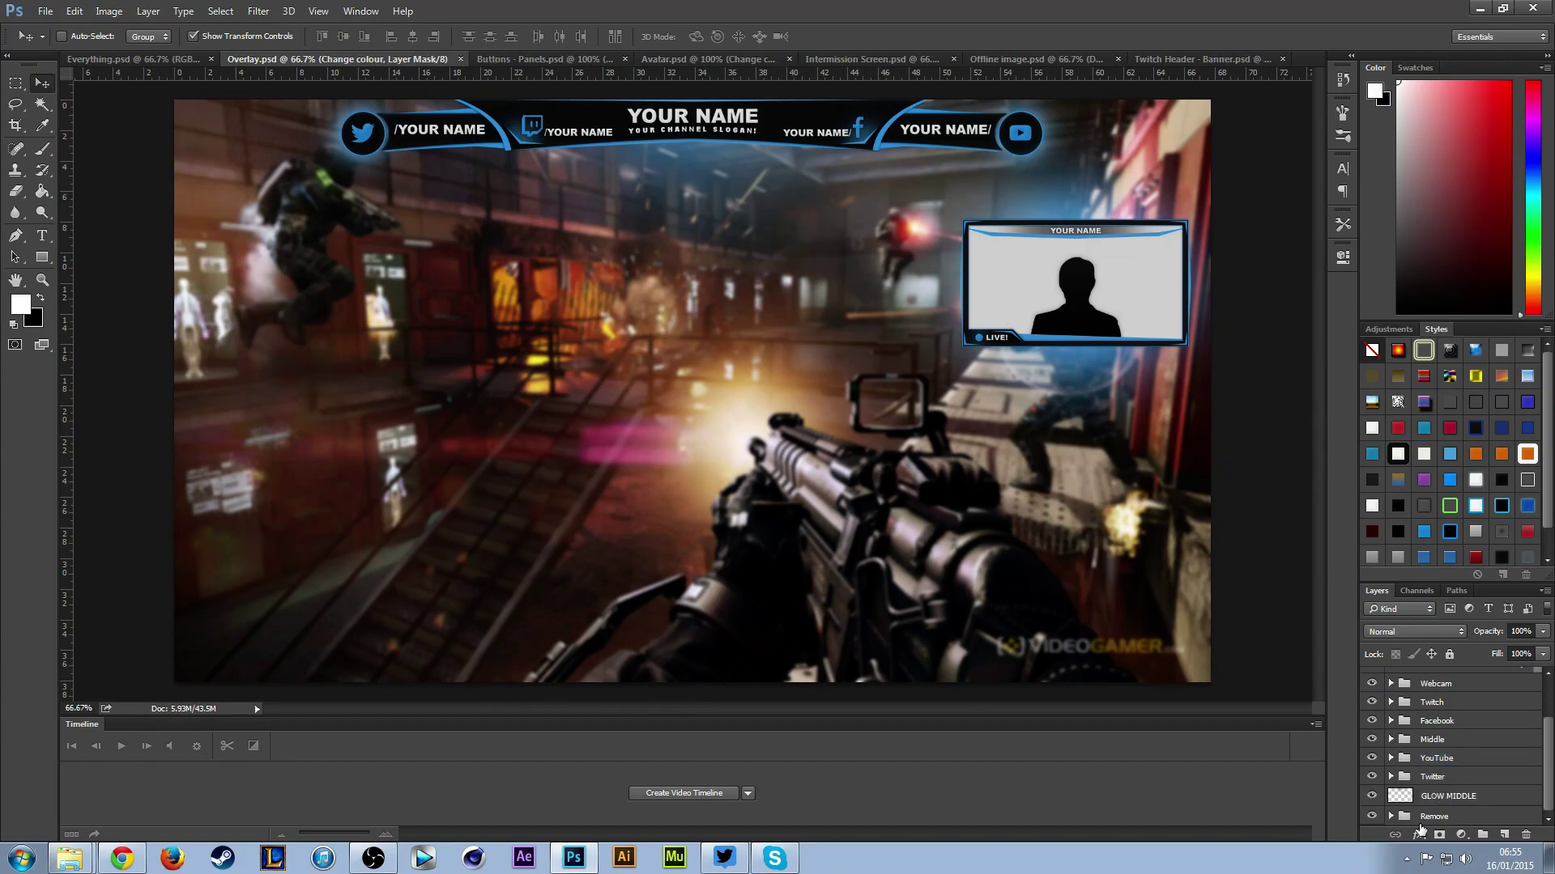
pyautogui.click(1415, 819)
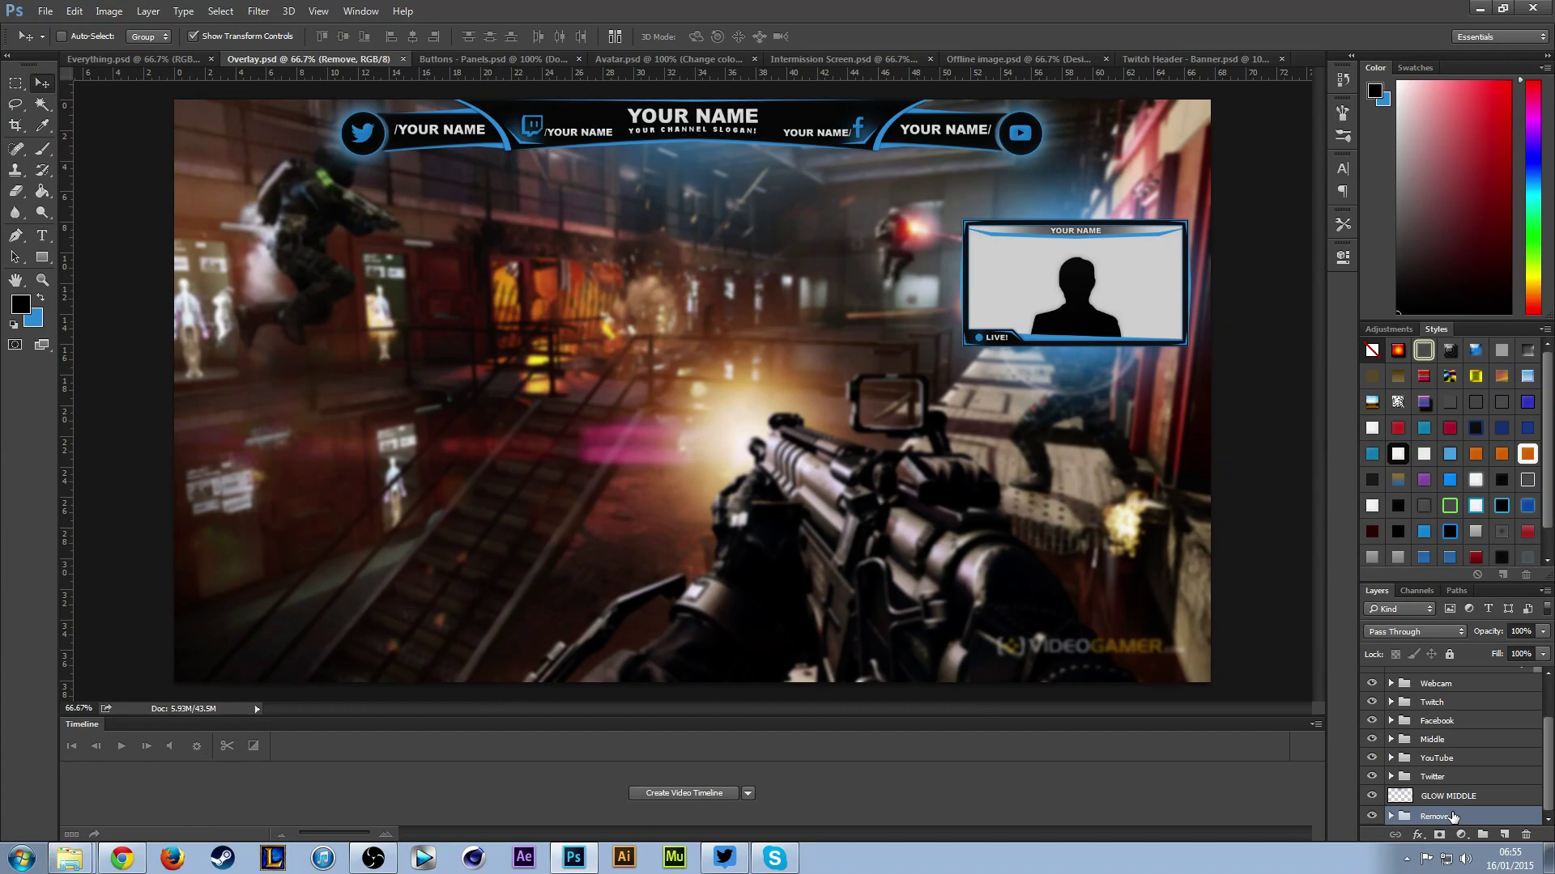
pyautogui.click(1372, 818)
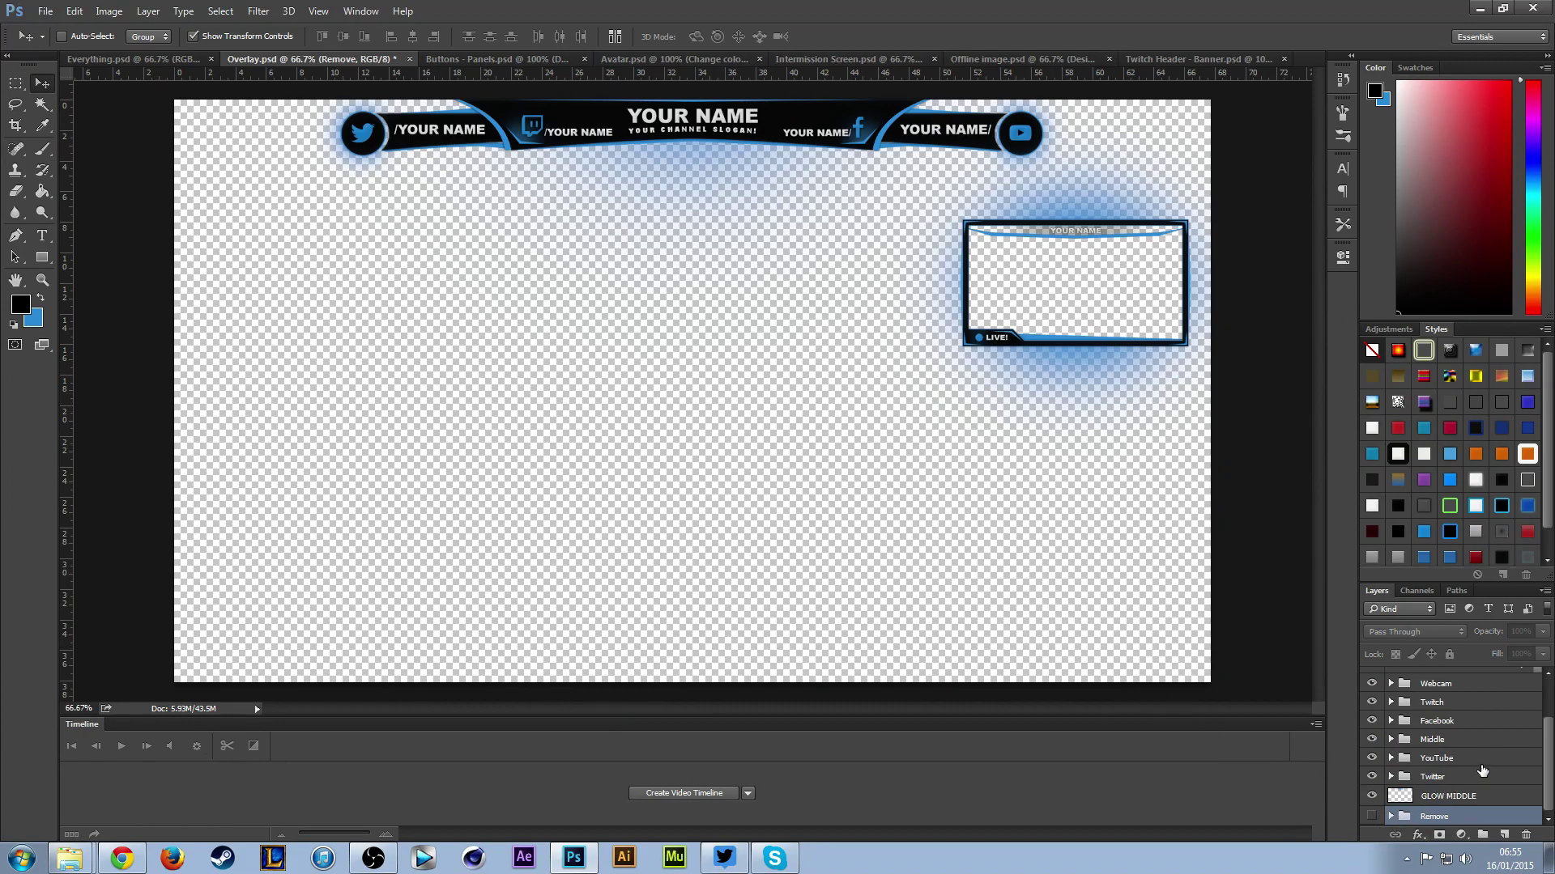
# Browse the overlay's layers and select the Main text layer.
pyautogui.click(1438, 766)
pyautogui.scroll(2, 1439, 764)
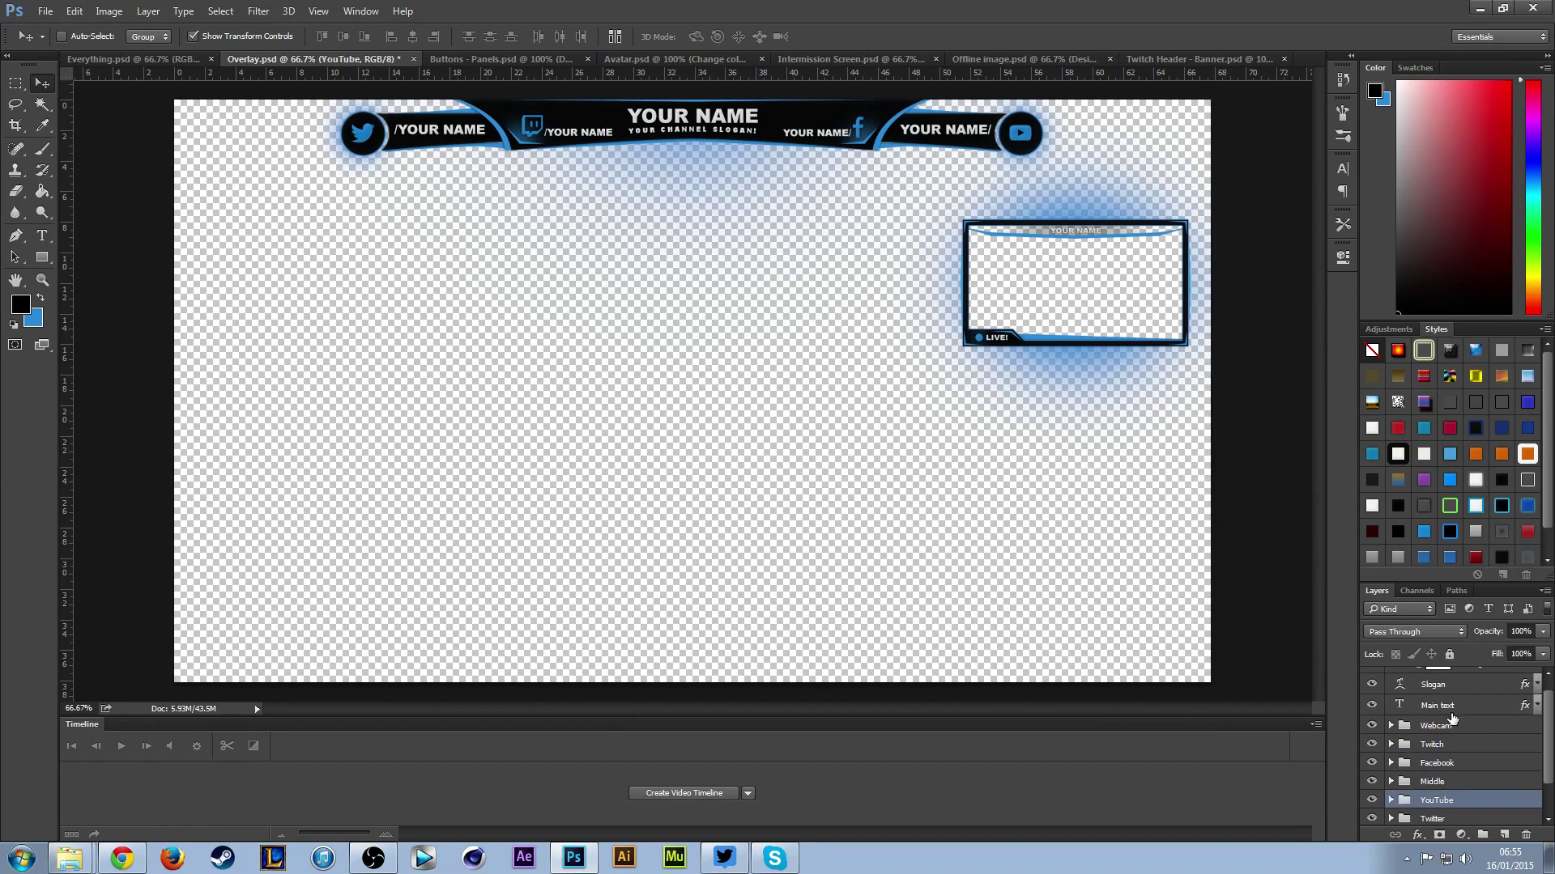
pyautogui.scroll(-2, 1451, 746)
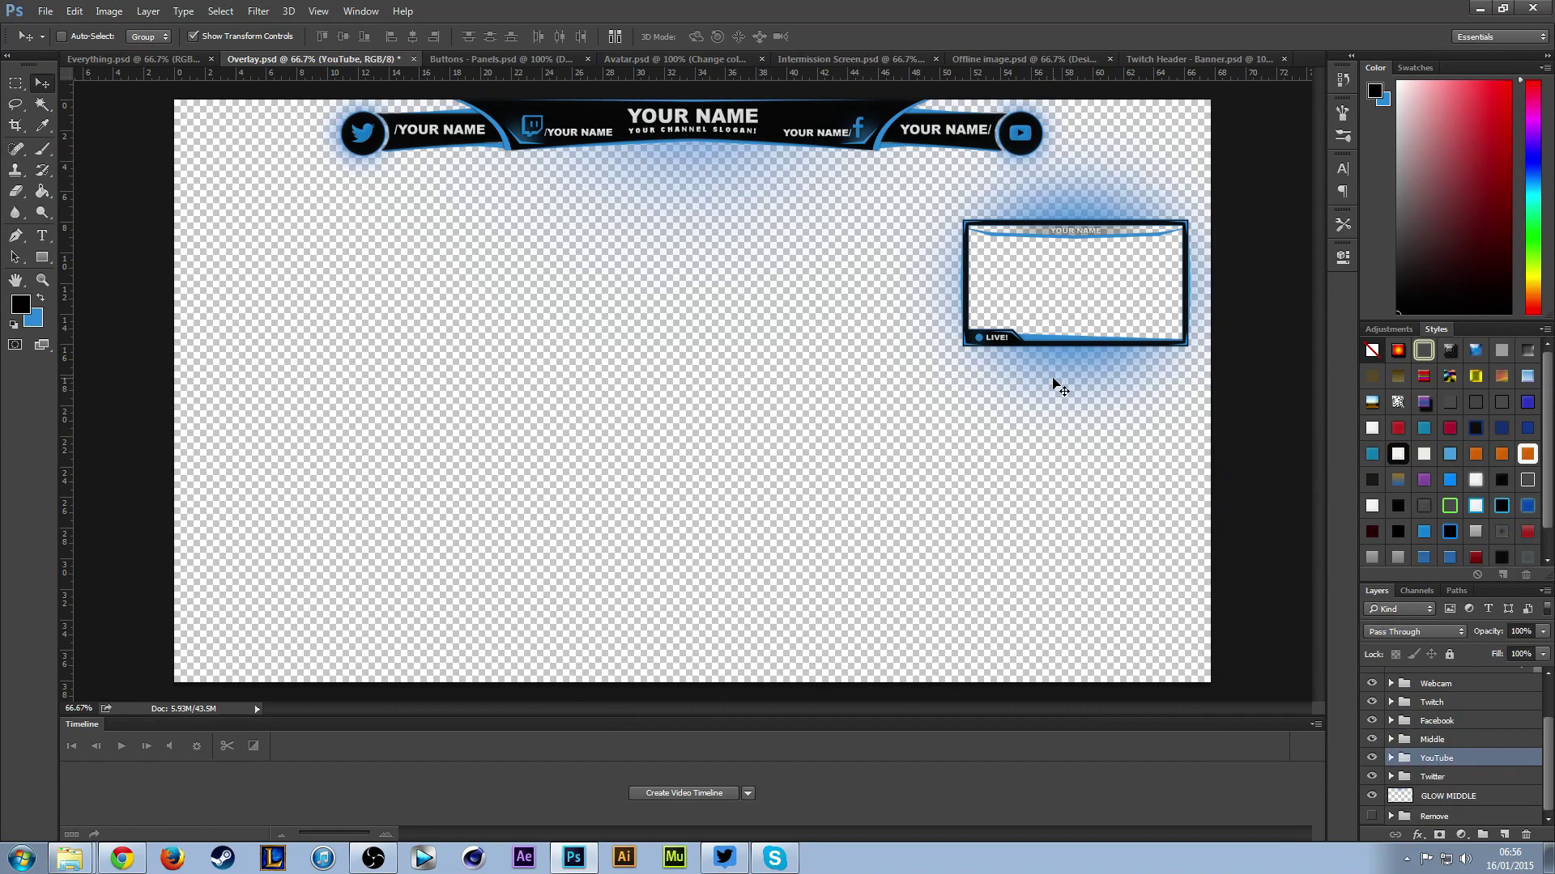
pyautogui.scroll(2, 1482, 750)
pyautogui.scroll(1, 1482, 750)
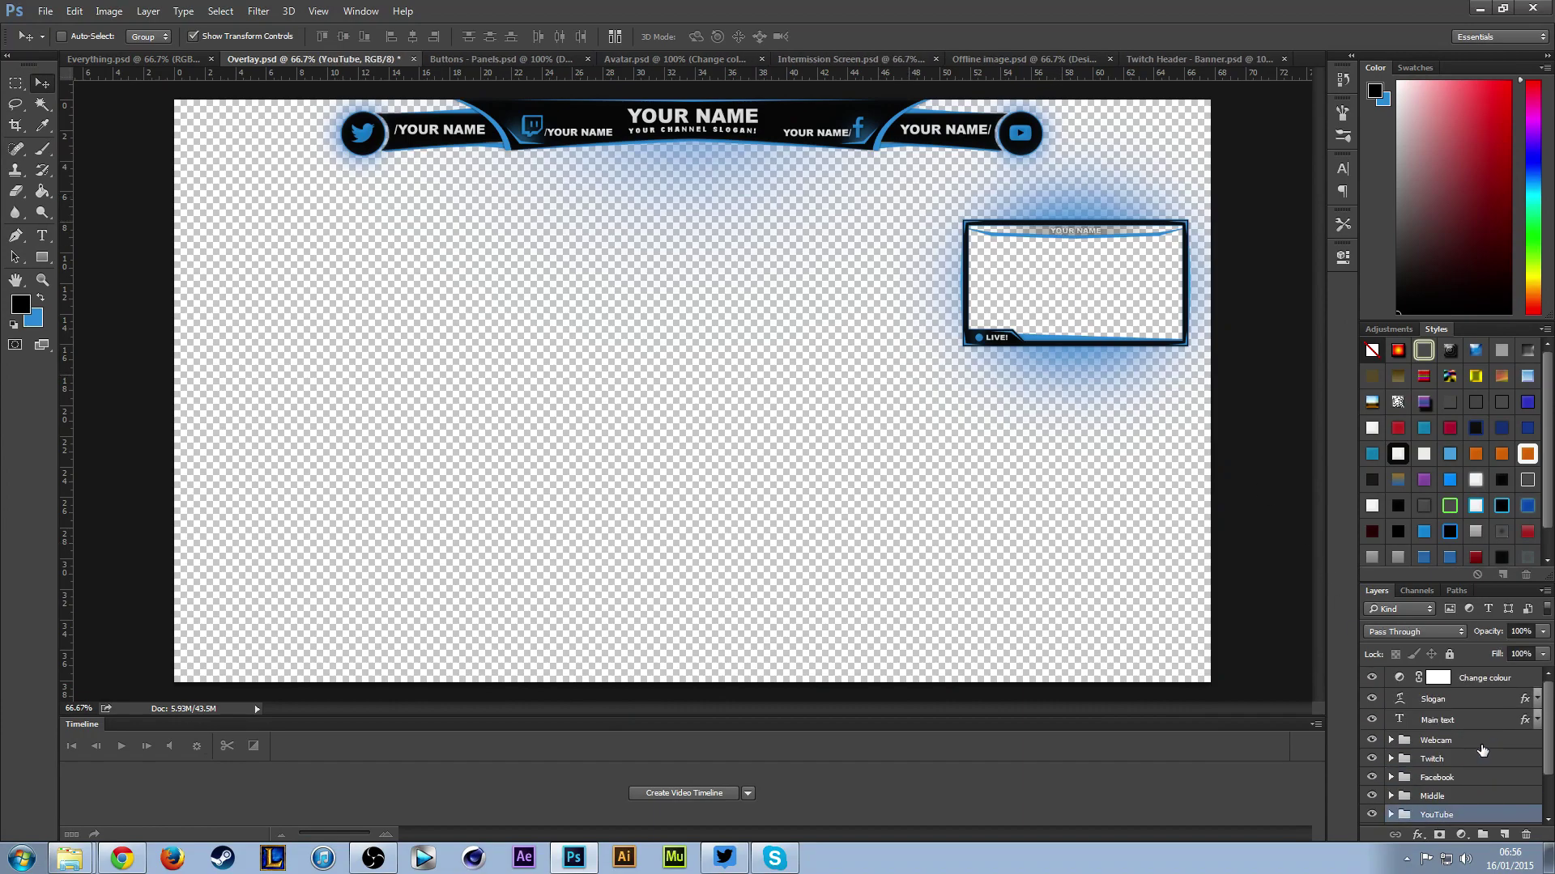
pyautogui.click(1442, 721)
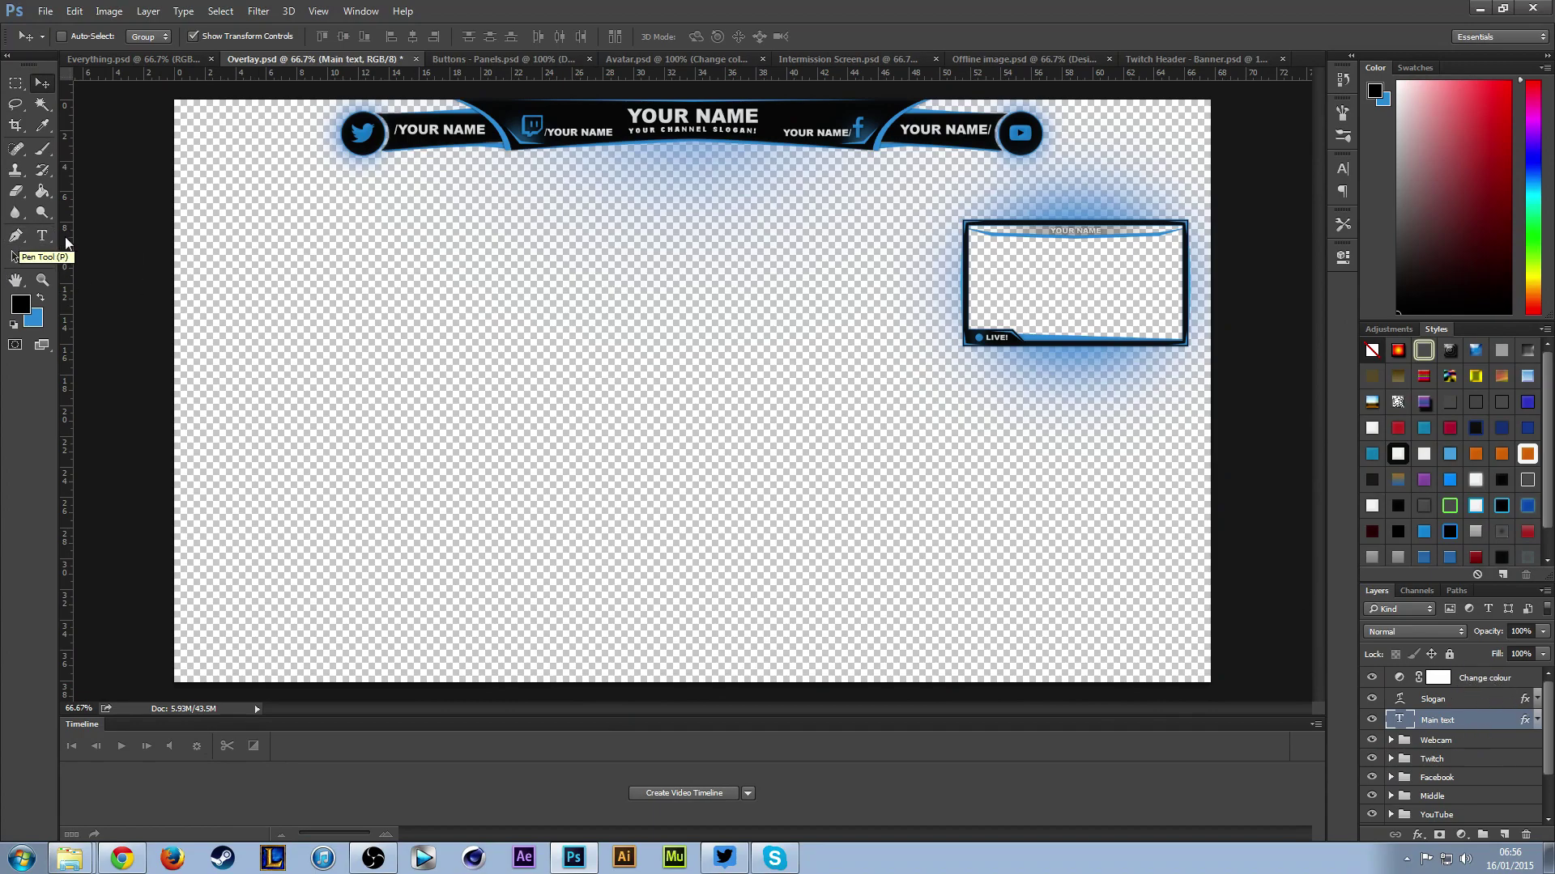
pyautogui.click(42, 235)
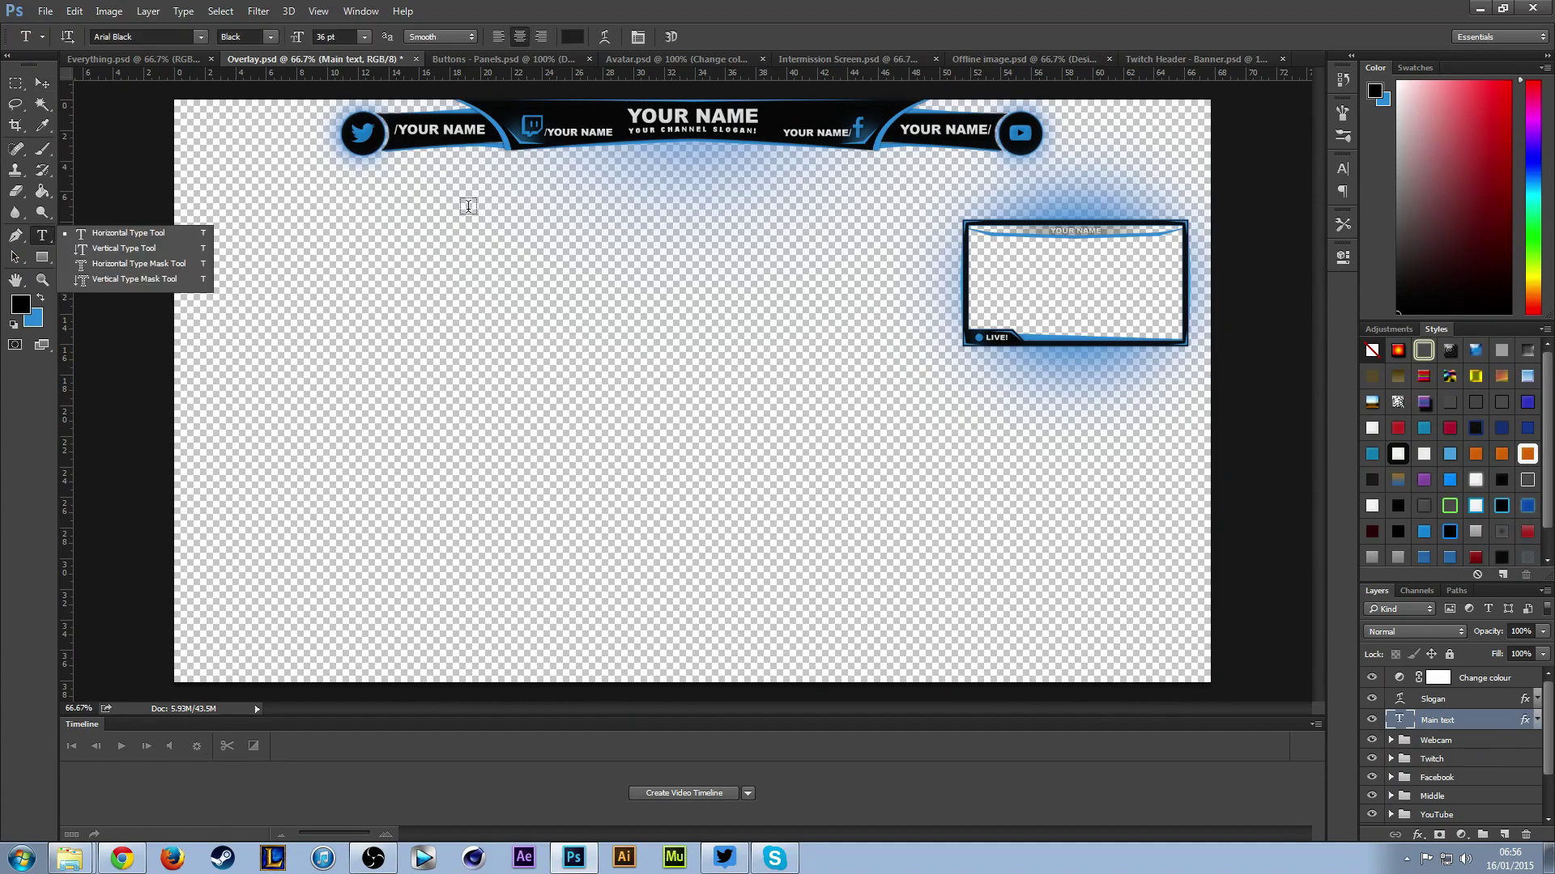
pyautogui.doubleClick(723, 119)
pyautogui.tripleClick(723, 119)
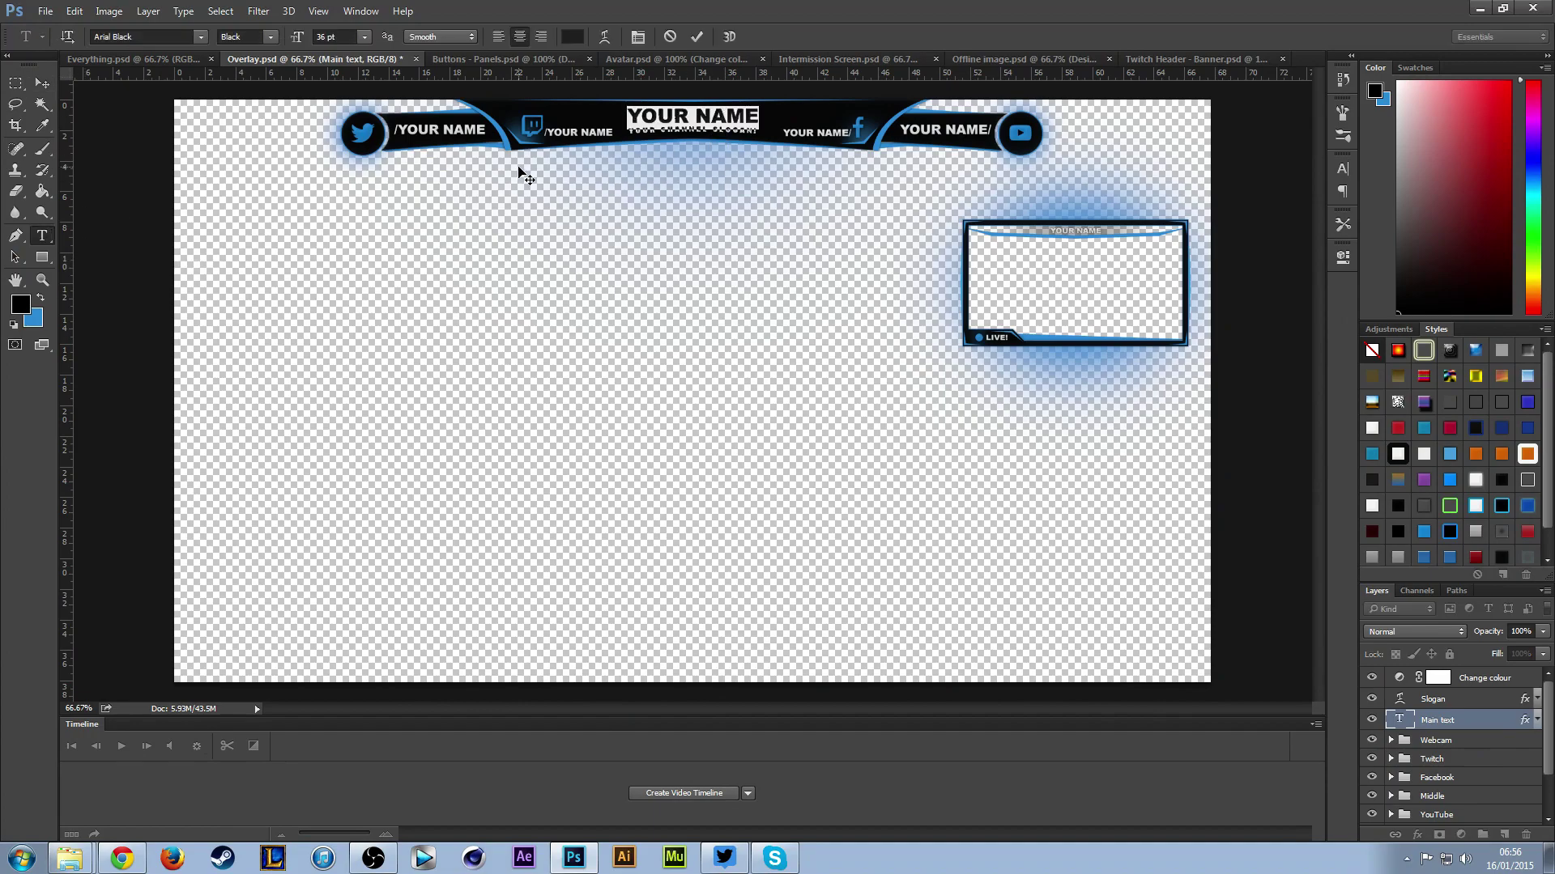
pyautogui.click(46, 86)
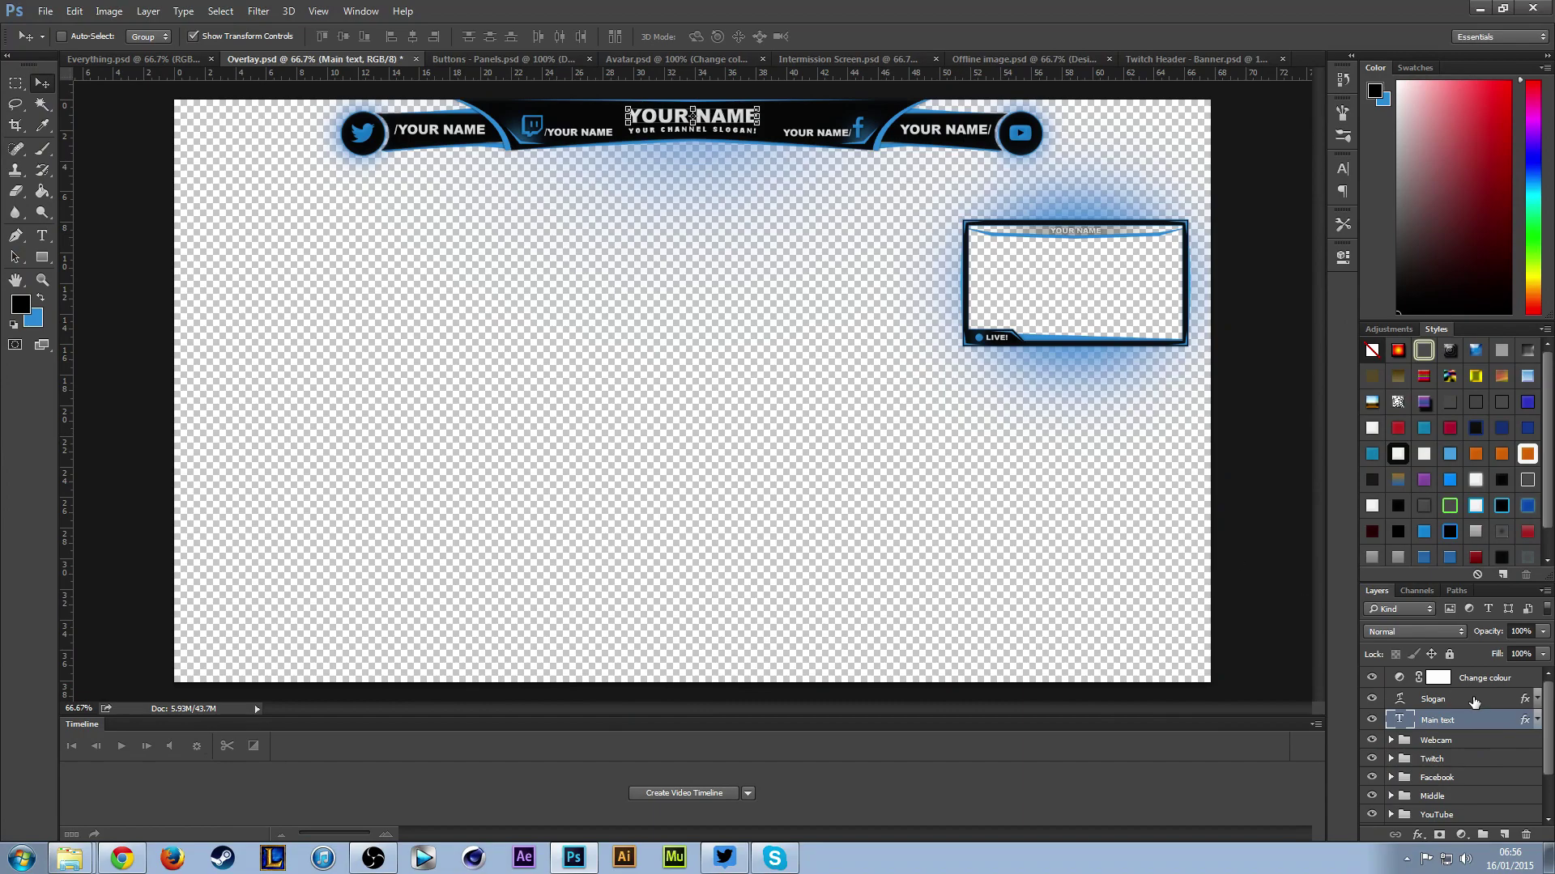
pyautogui.click(1474, 700)
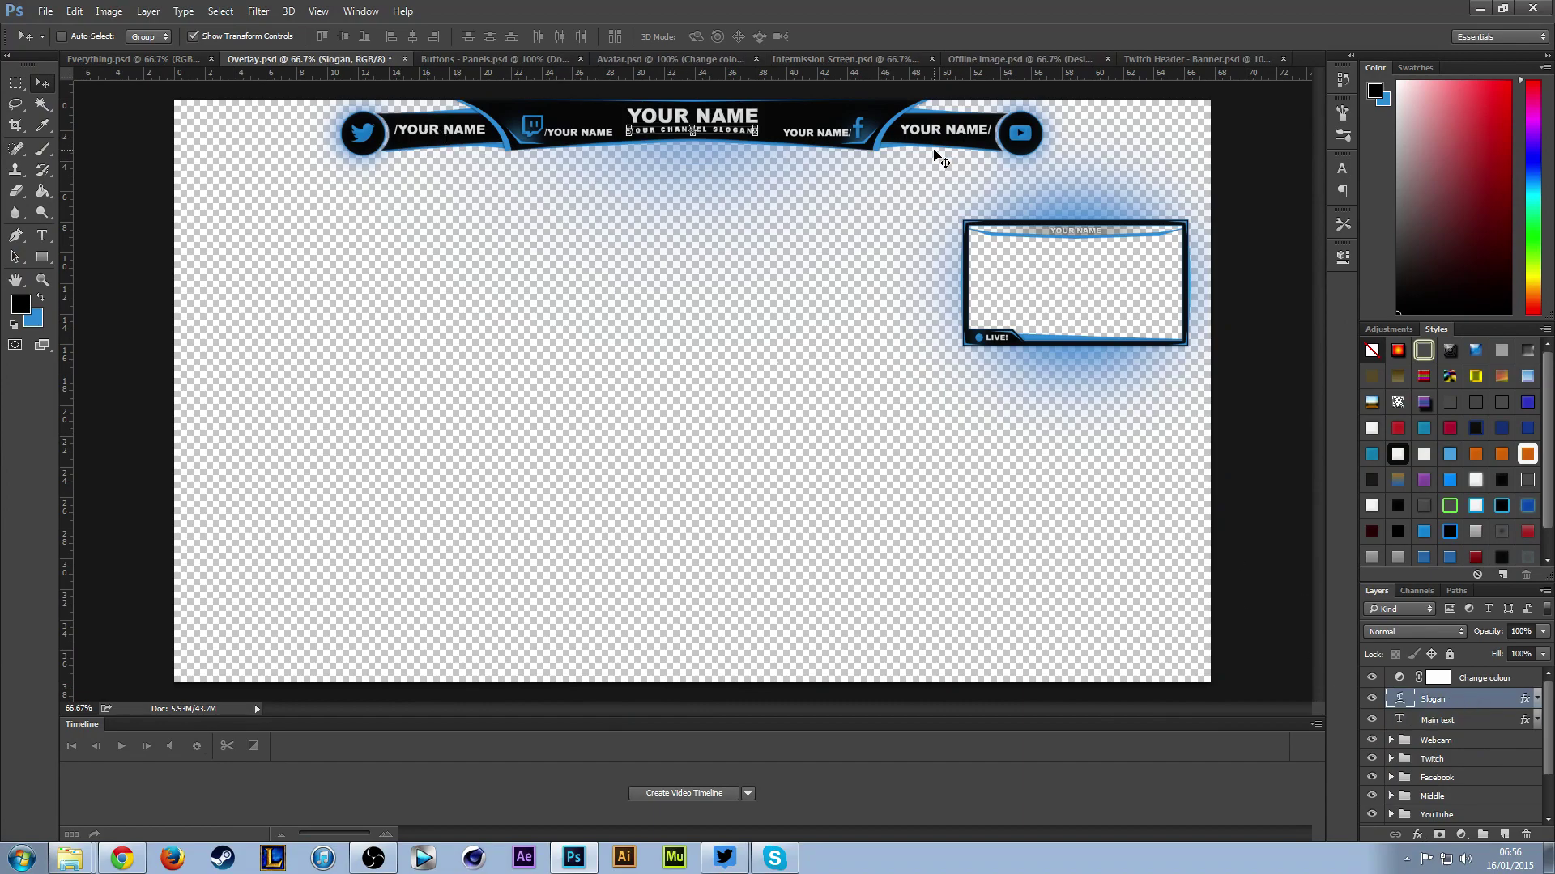
pyautogui.click(1389, 759)
pyautogui.scroll(-1, 1390, 761)
pyautogui.click(1440, 761)
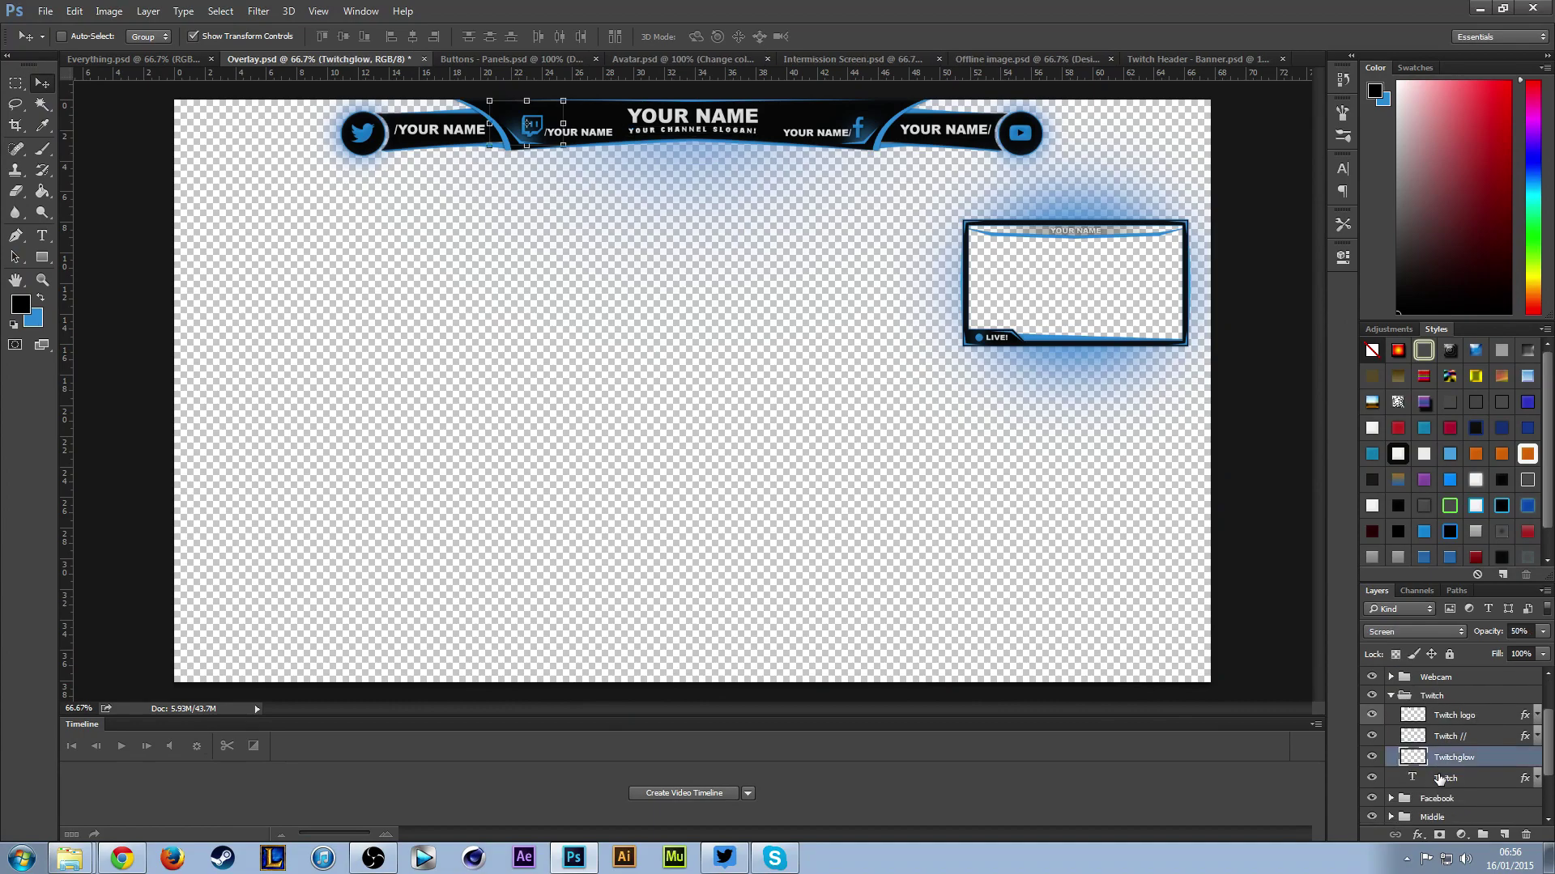
pyautogui.click(1439, 779)
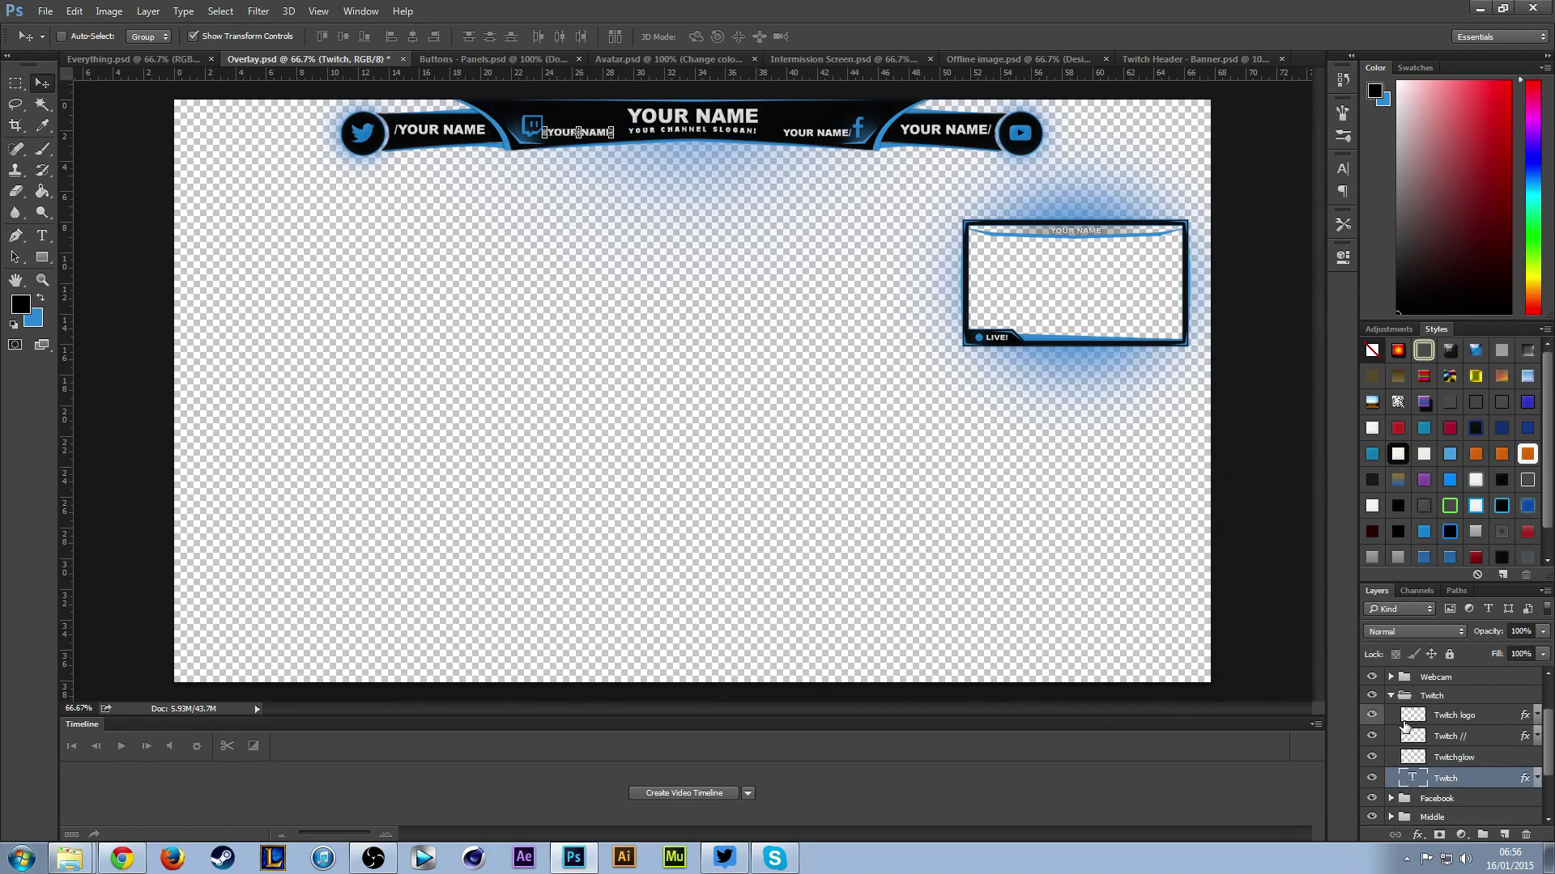
pyautogui.click(1390, 698)
pyautogui.scroll(1, 1391, 704)
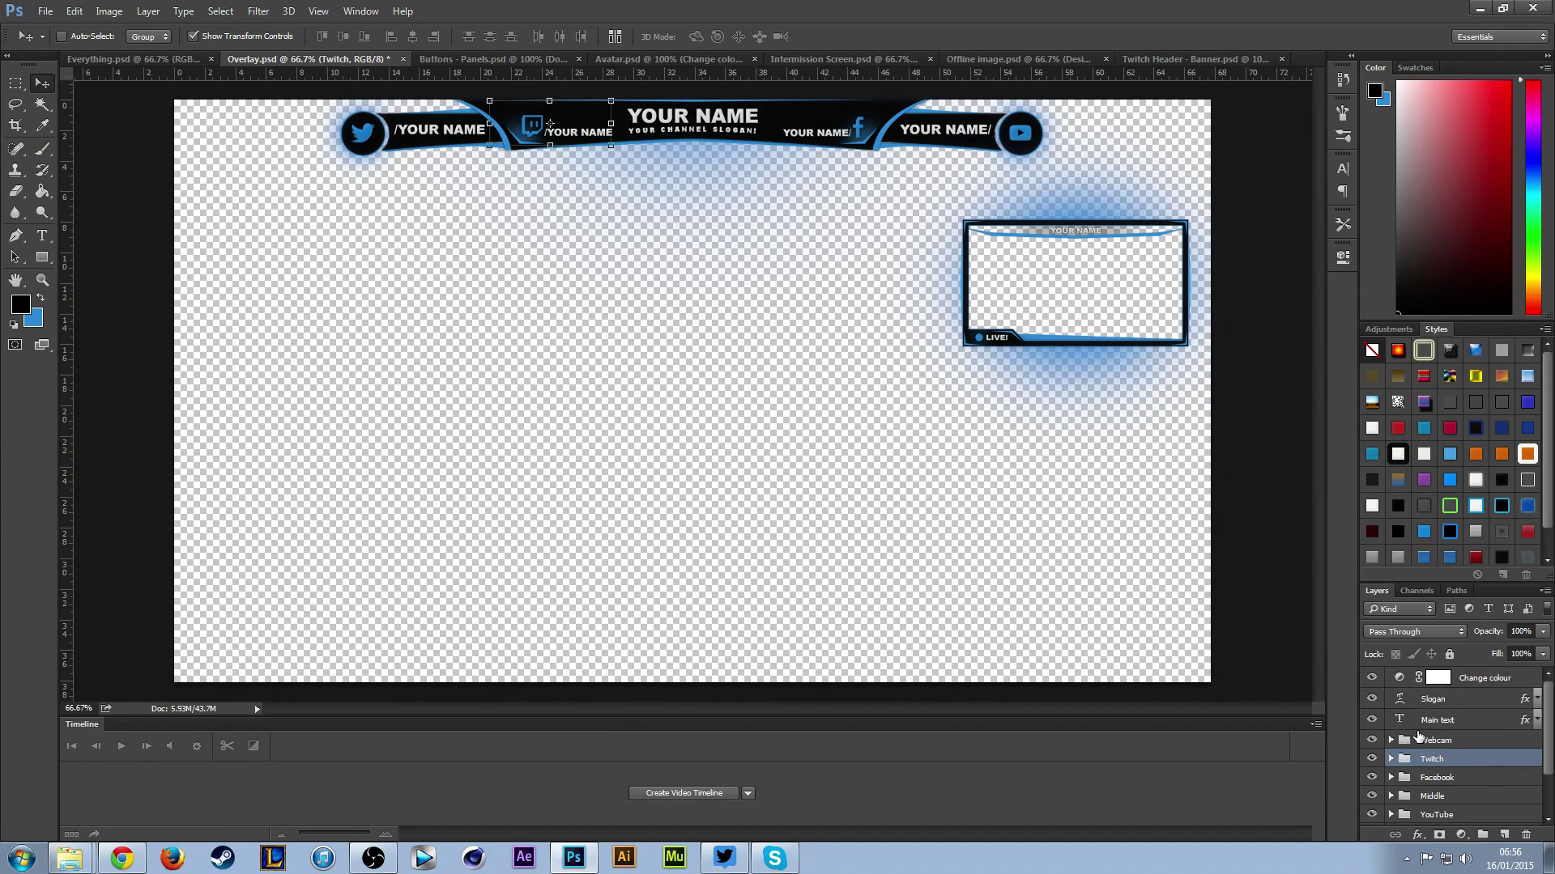
pyautogui.click(1474, 678)
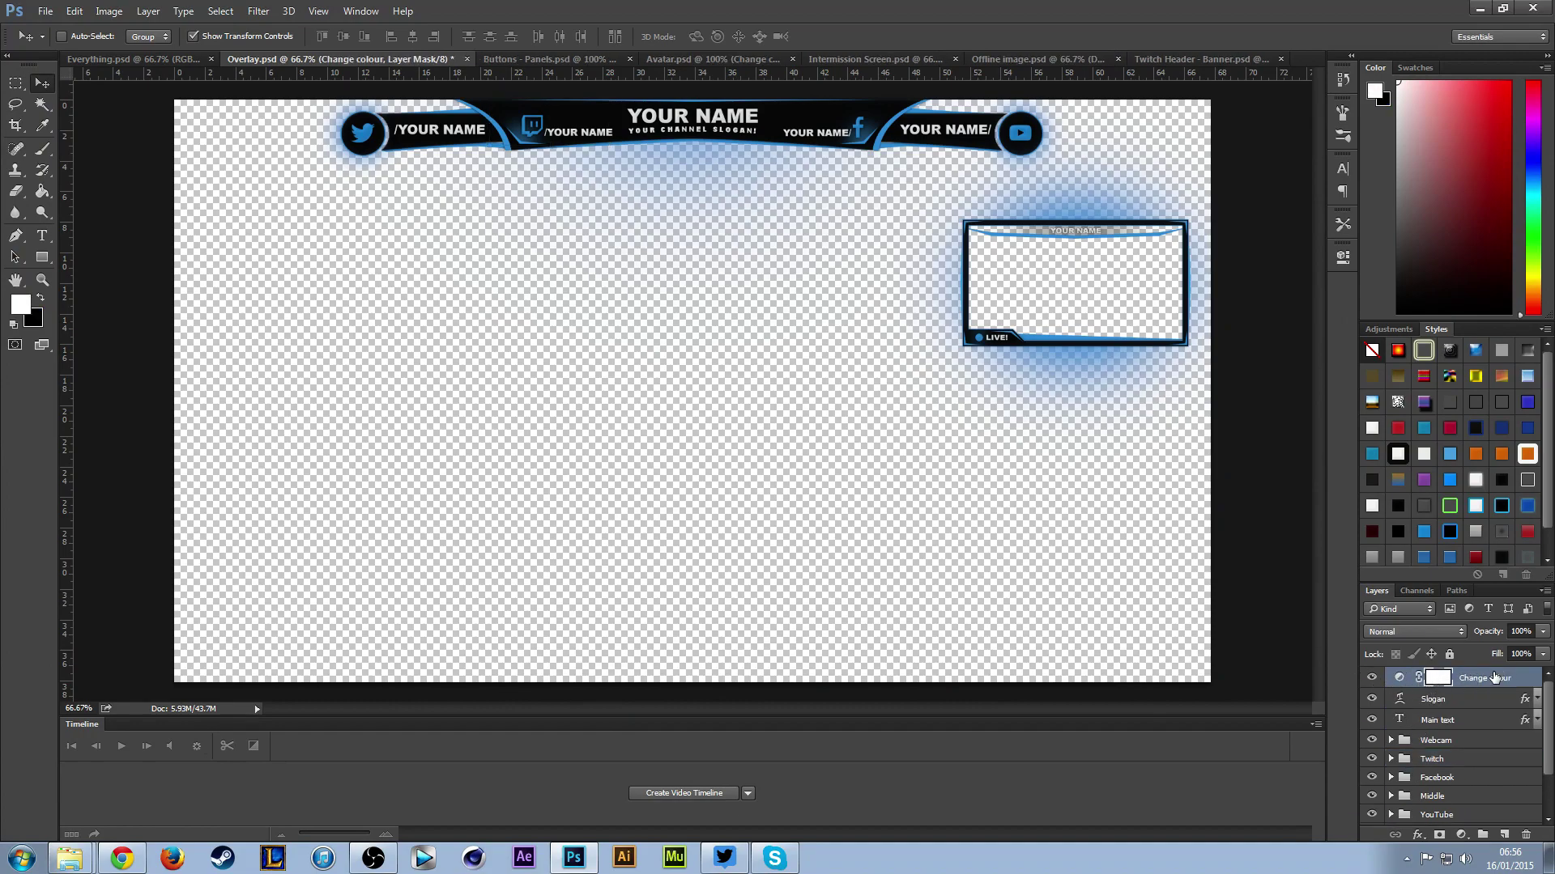
# Give the Change colour Hue/Saturation adjustment Saturation 0 and Hue +115.
pyautogui.doubleClick(1399, 678)
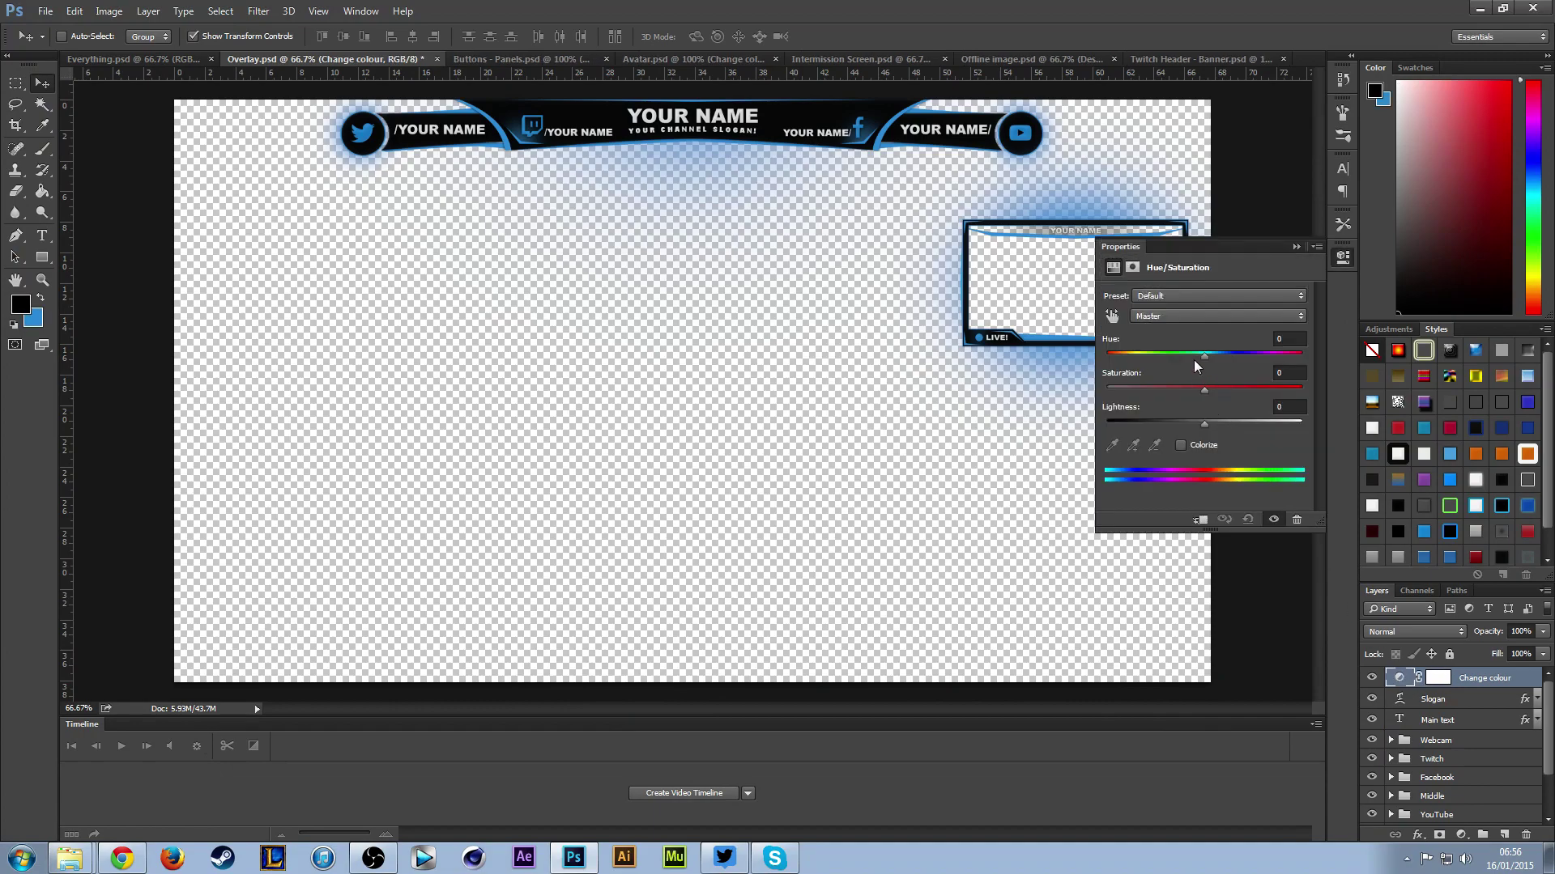
pyautogui.moveTo(1193, 358); pyautogui.dragTo(1109, 358)
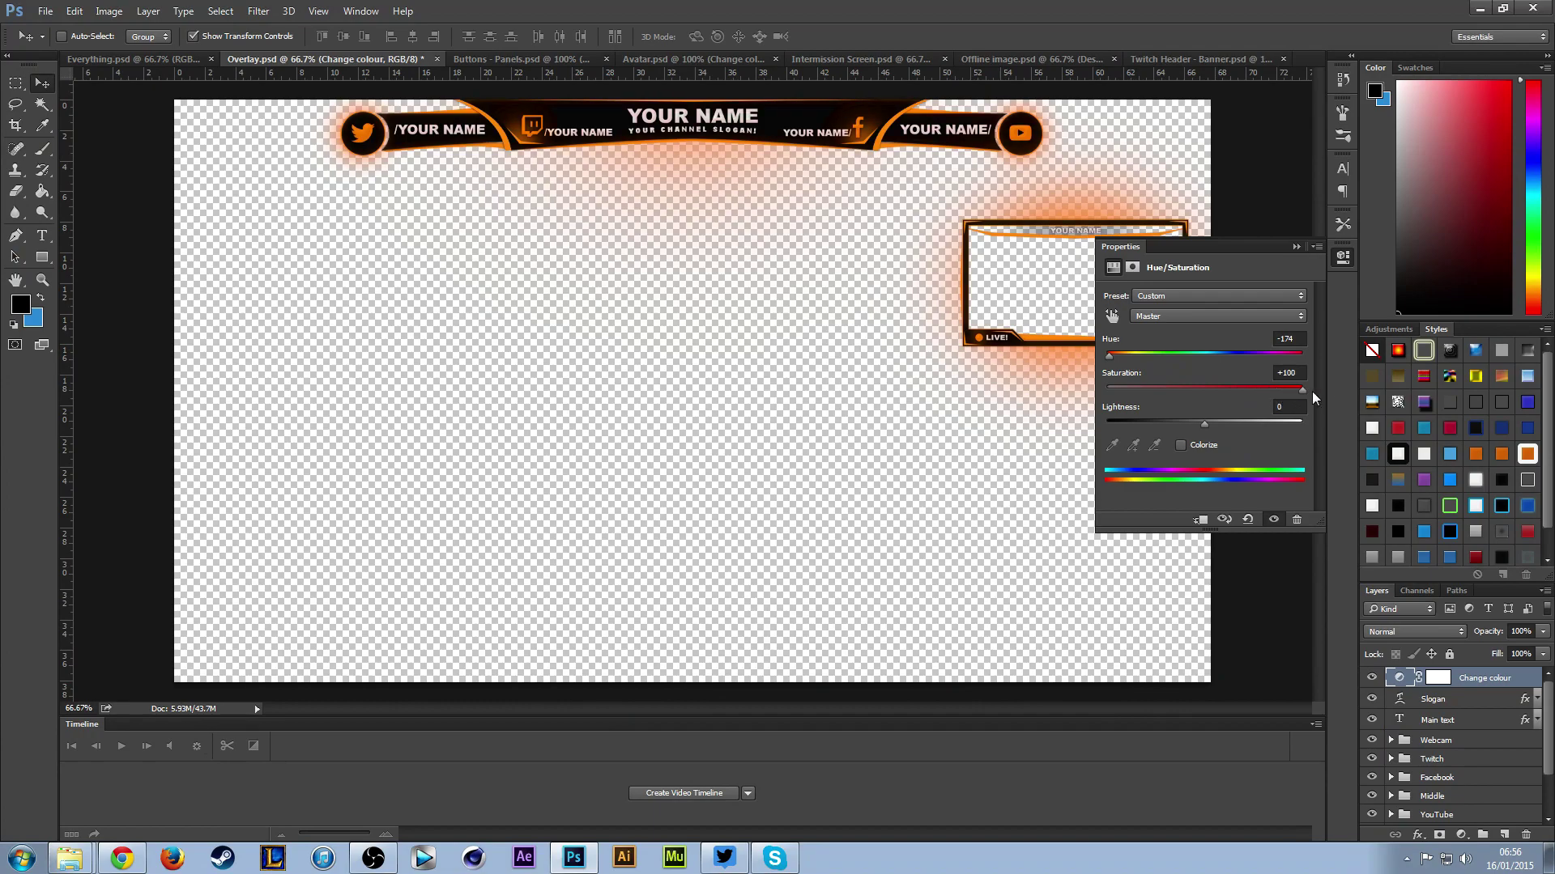
pyautogui.moveTo(1302, 389); pyautogui.dragTo(1177, 391)
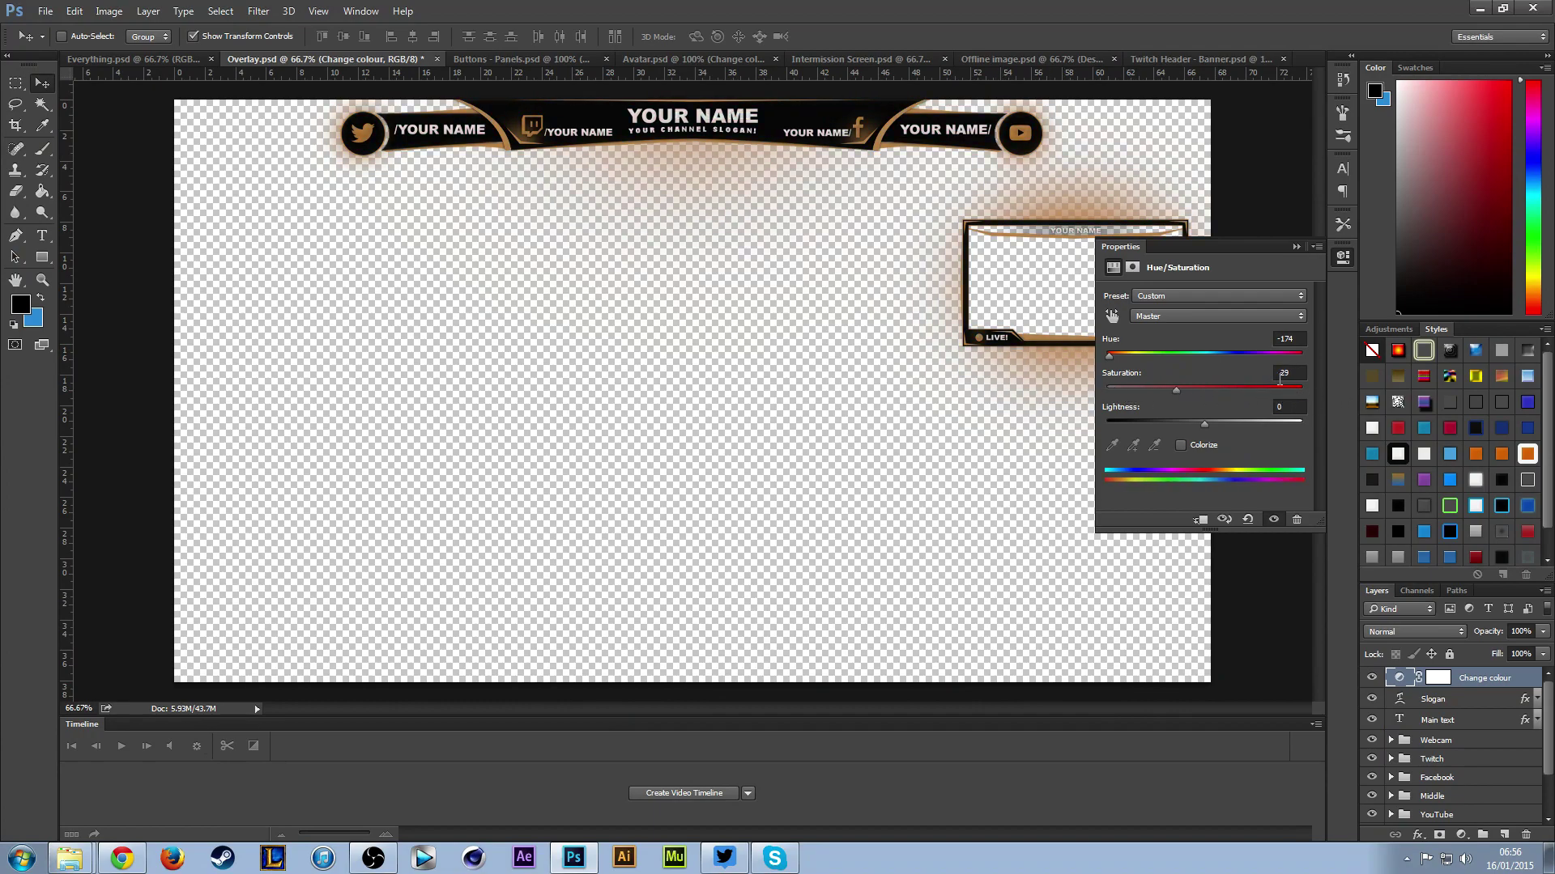
pyautogui.click(1283, 372)
pyautogui.write('0')
pyautogui.press('Return')
pyautogui.moveTo(1176, 353); pyautogui.dragTo(1278, 352)
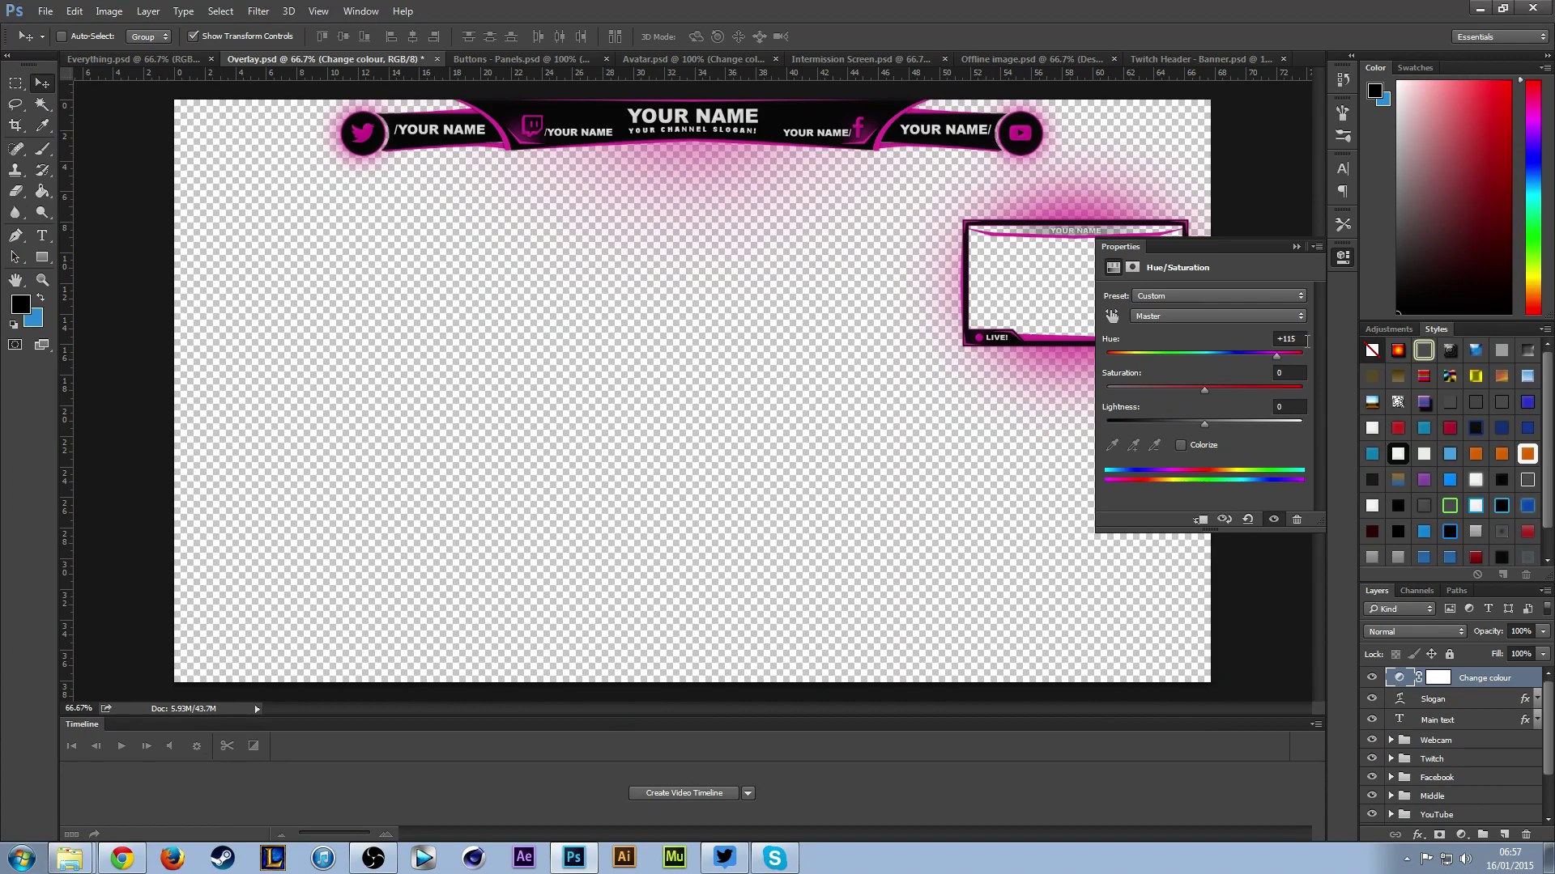
# Set the Change colour hue to 115 in the Buttons - Panels document.
pyautogui.click(533, 60)
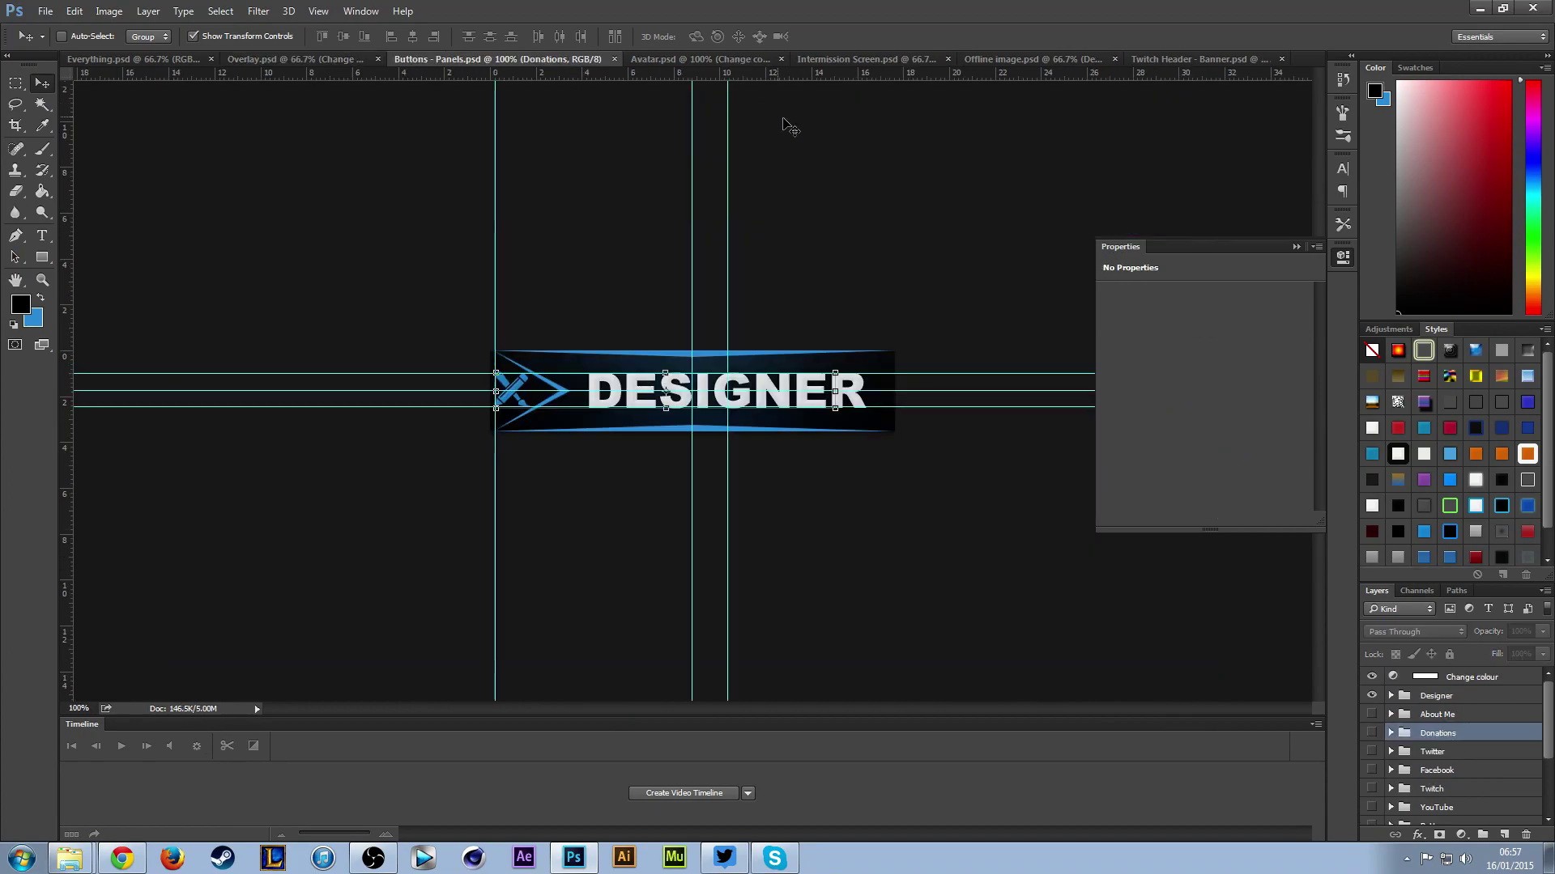
pyautogui.click(1470, 685)
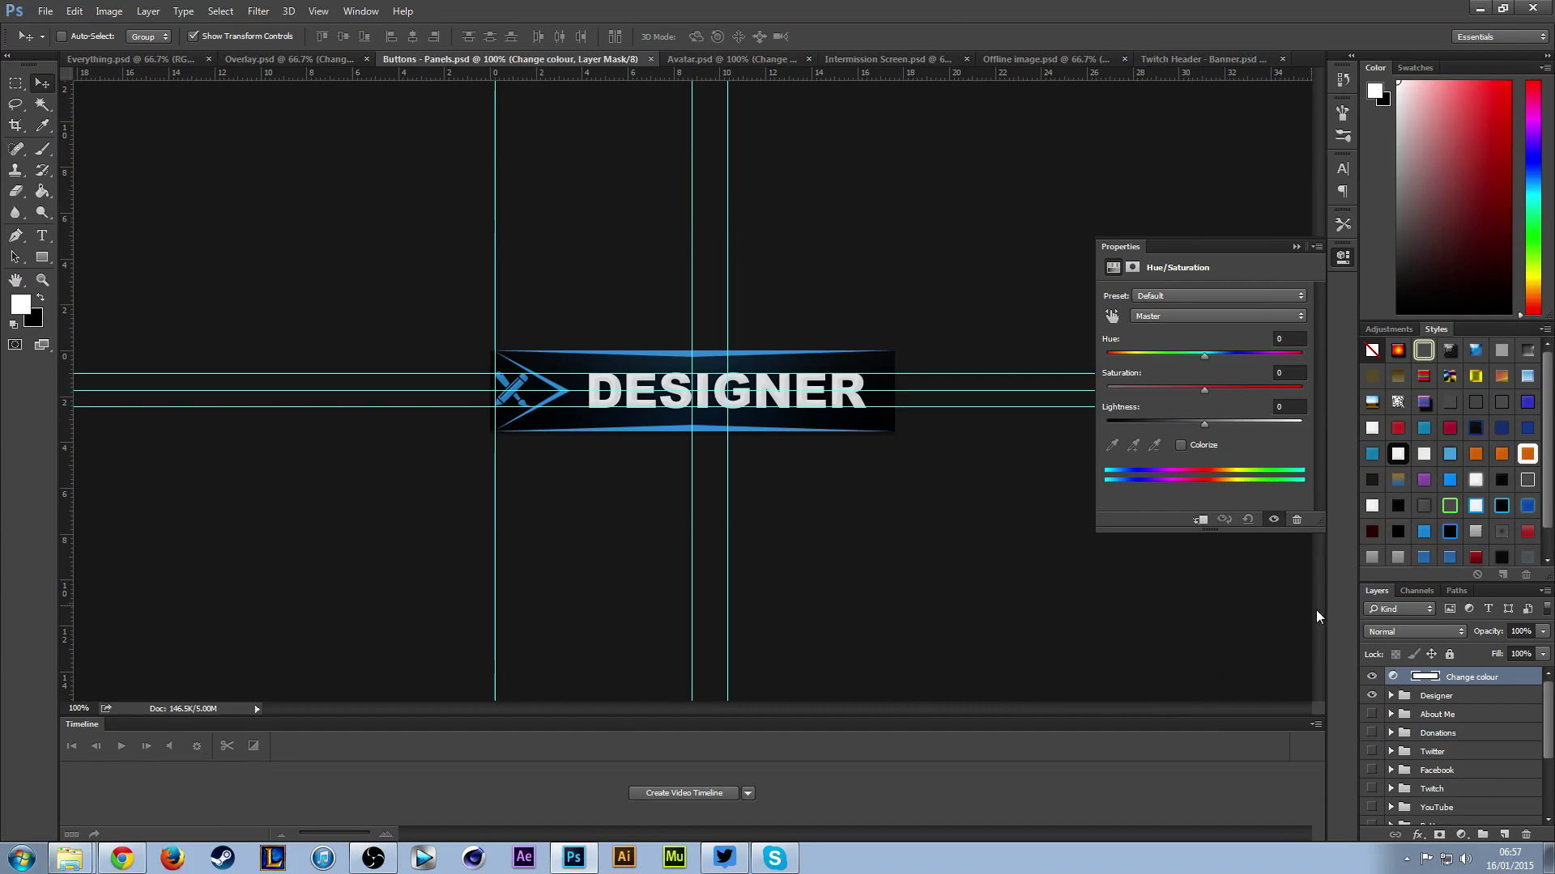
pyautogui.click(1287, 339)
pyautogui.write('115')
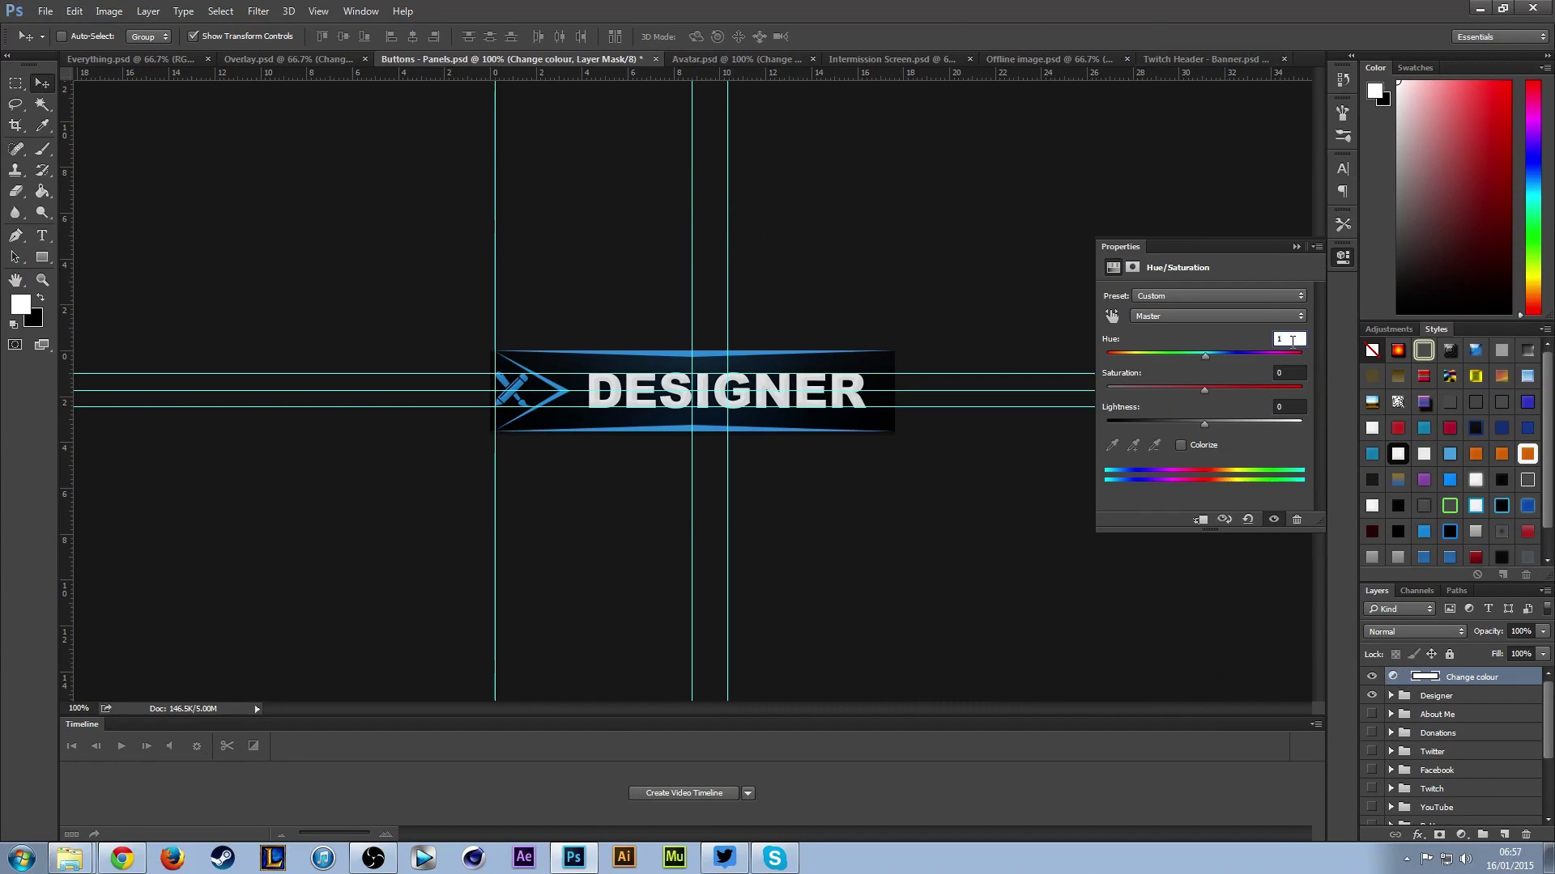
# Set the avatar document's Change colour hue to 115.
pyautogui.click(725, 60)
pyautogui.click(1374, 678)
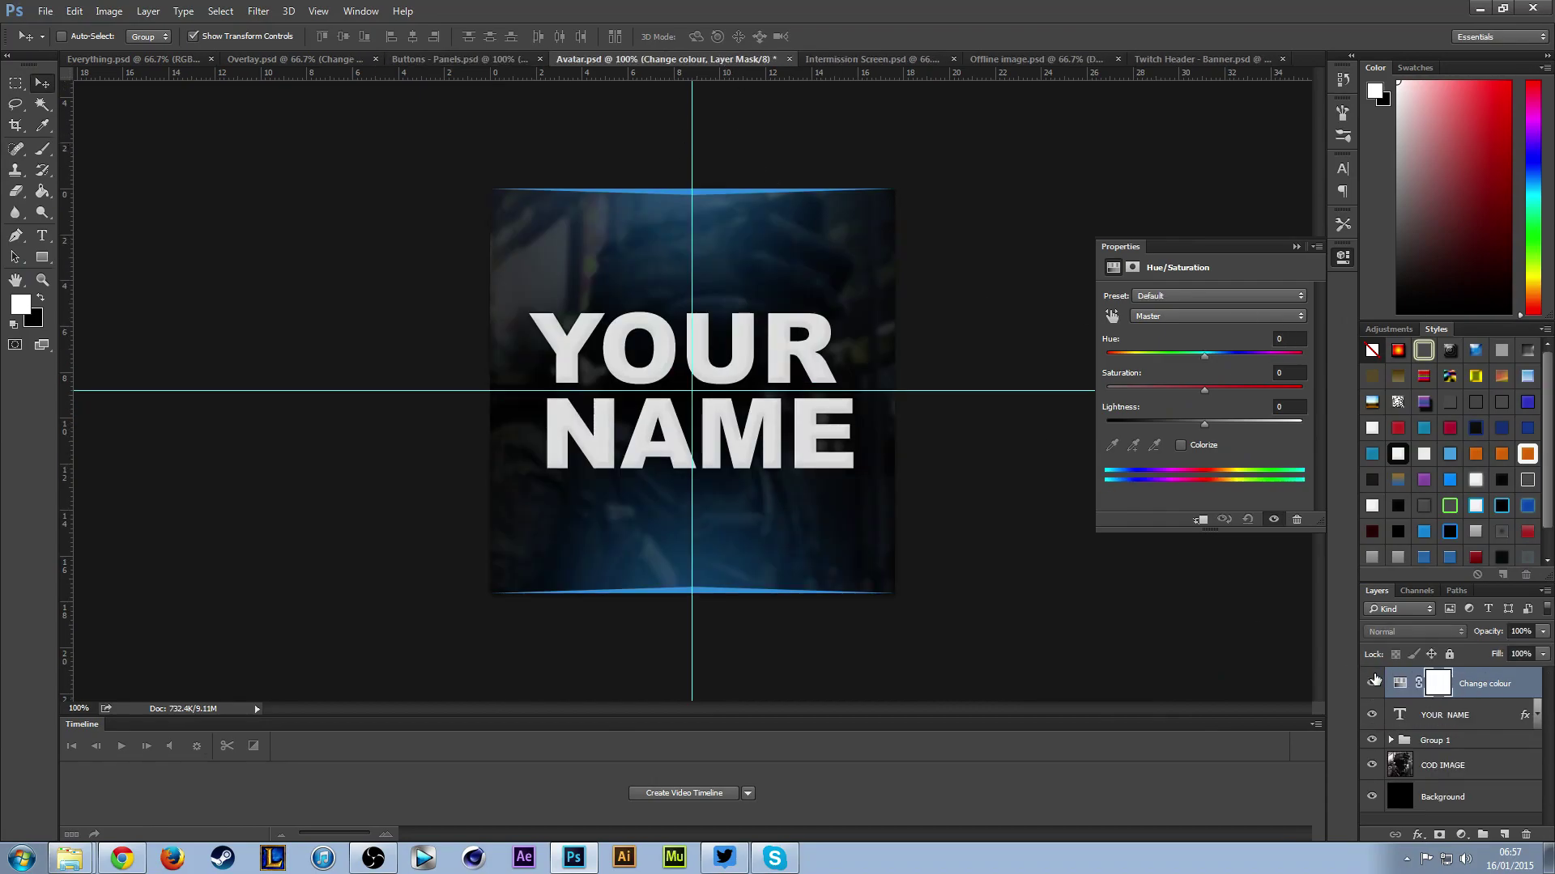
pyautogui.click(1295, 340)
pyautogui.write('115')
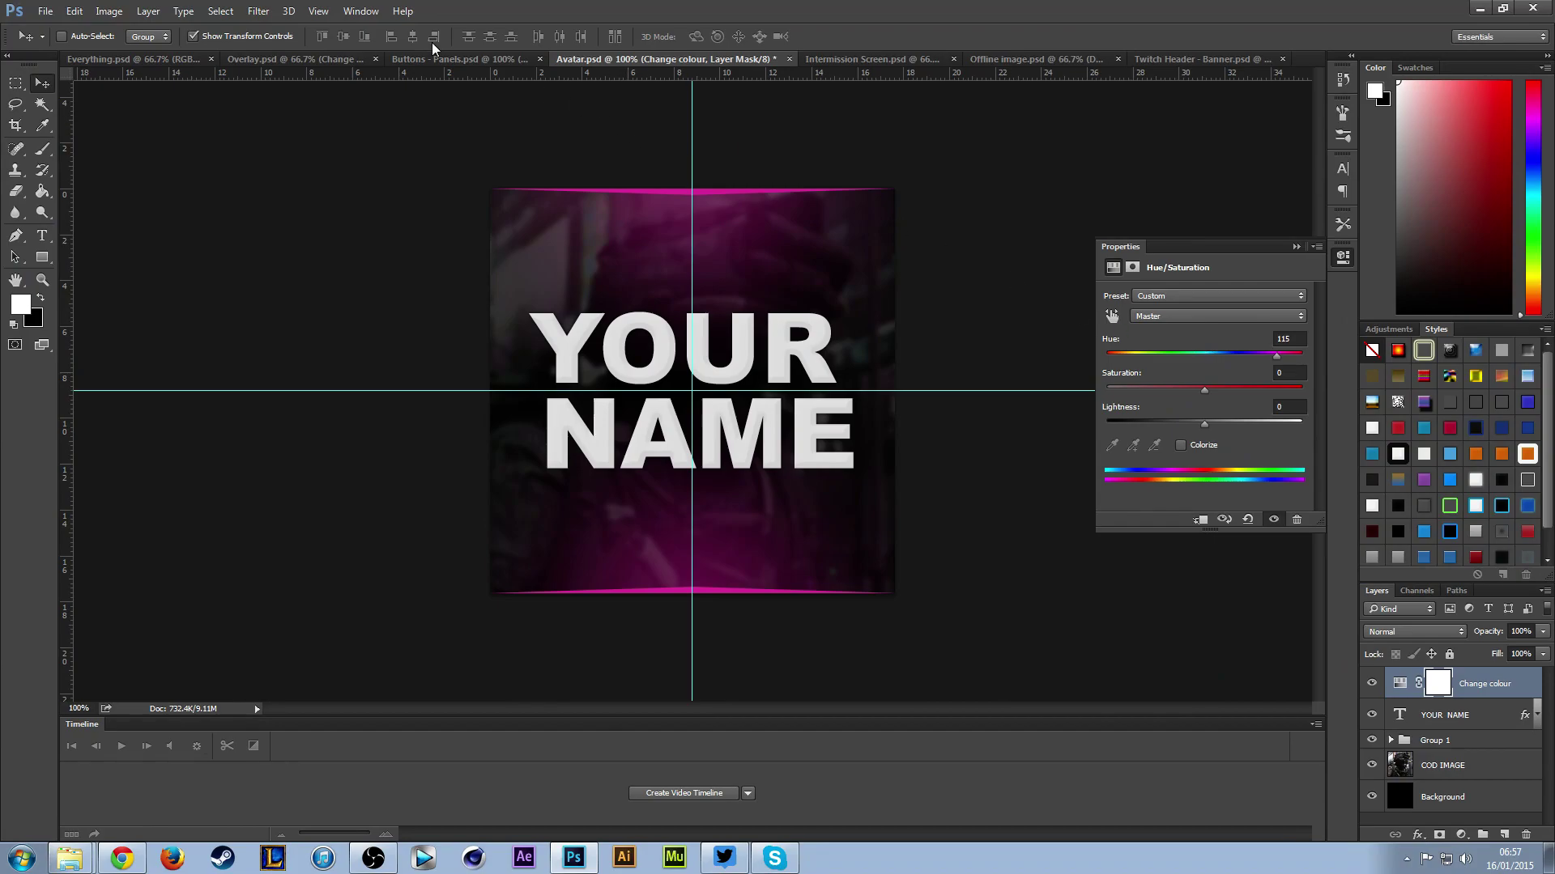
# Compare the buttons against the pink overlay, collapse Properties and hide the buttons file's guides.
pyautogui.click(393, 59)
pyautogui.click(265, 58)
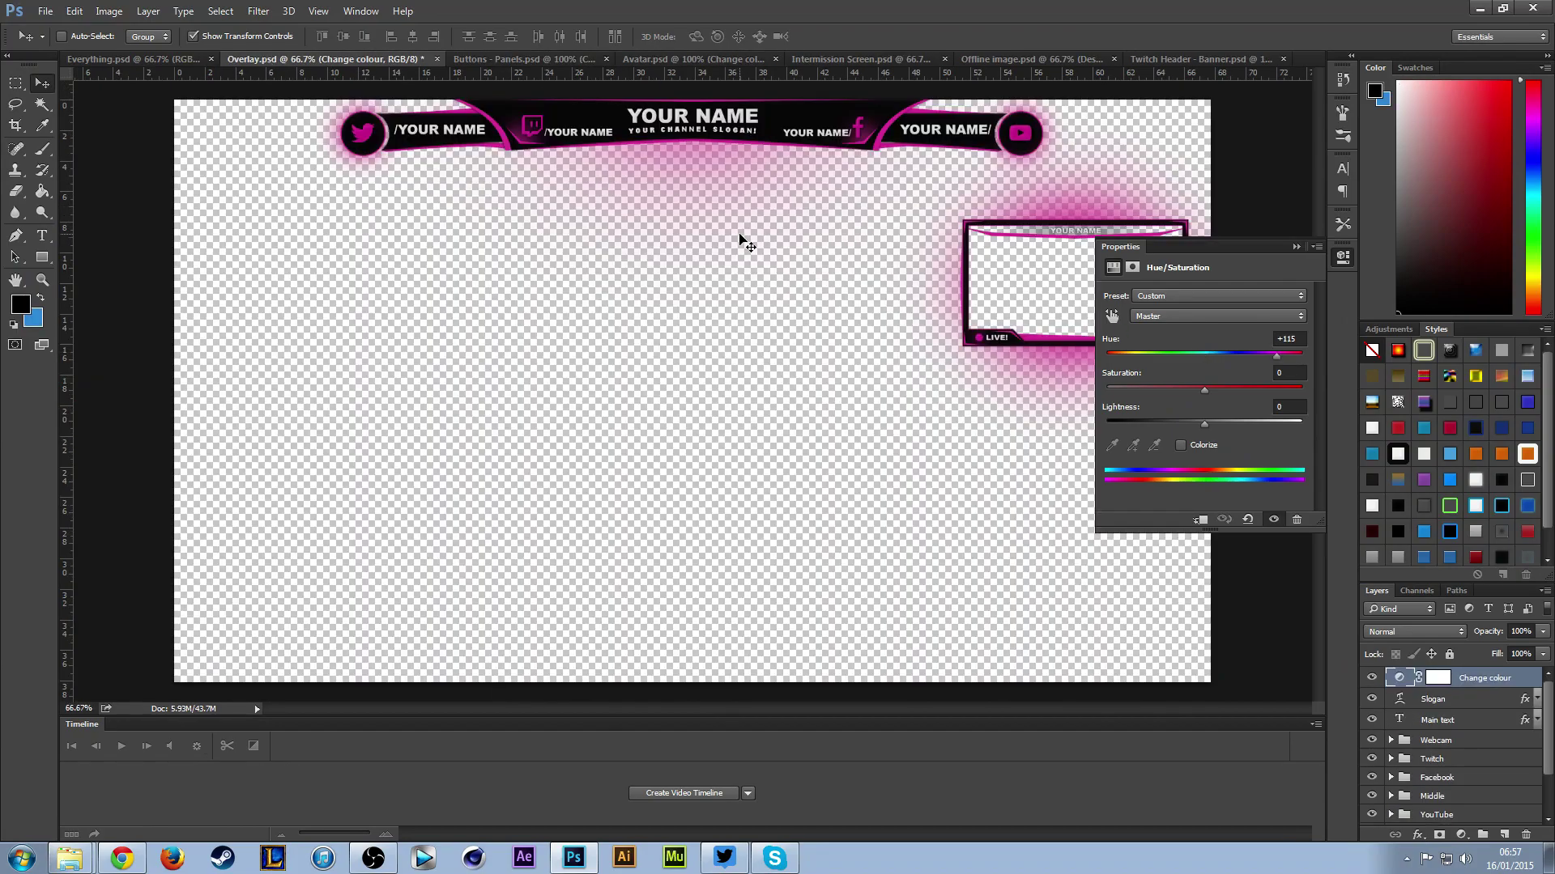
pyautogui.click(472, 60)
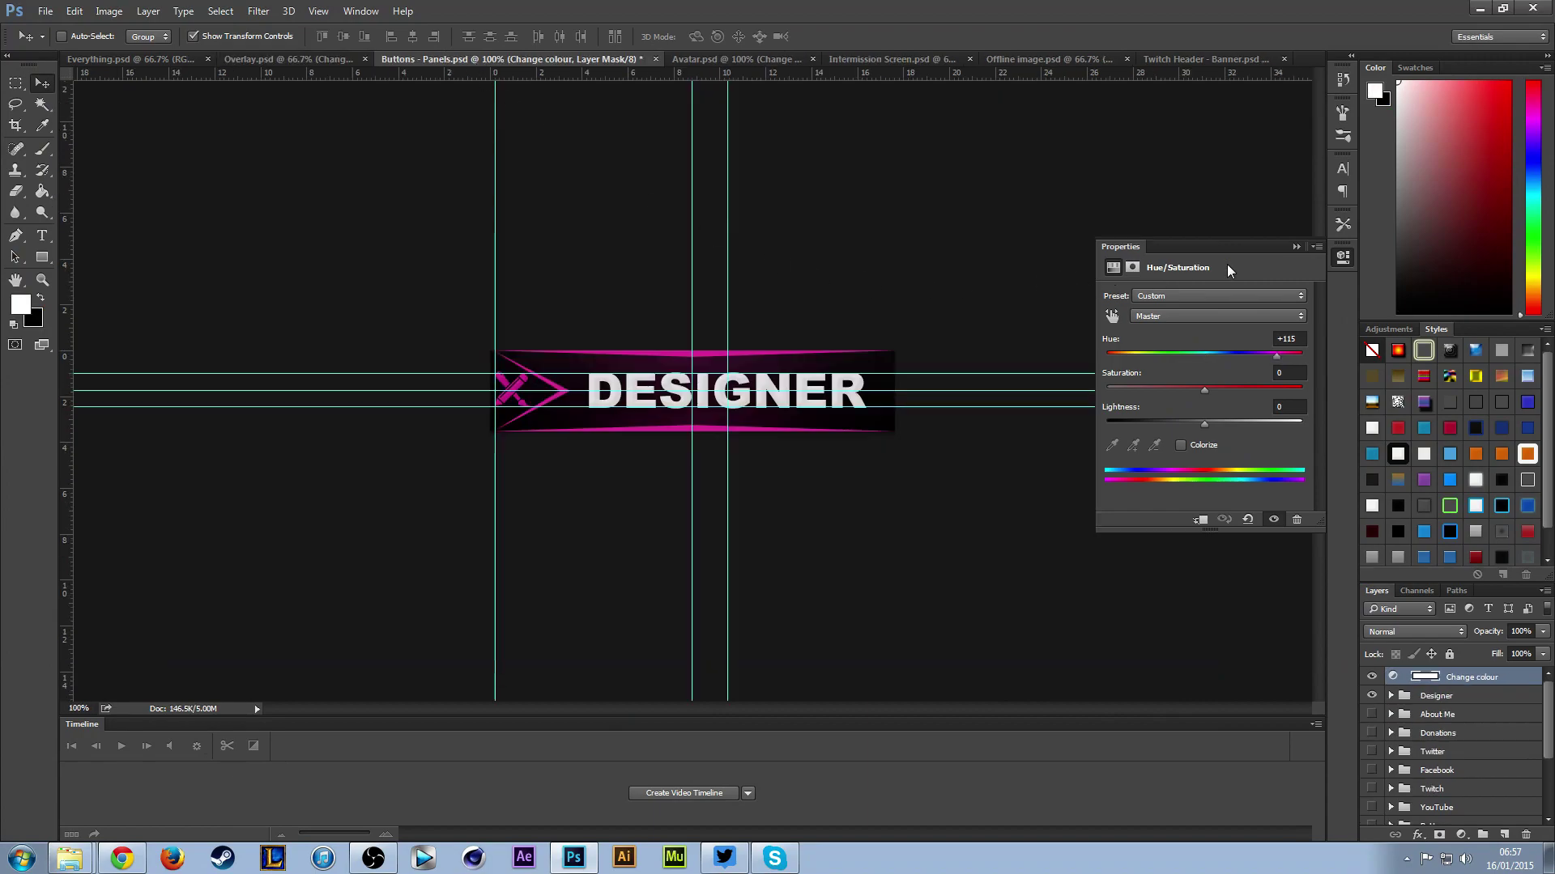
pyautogui.click(1296, 246)
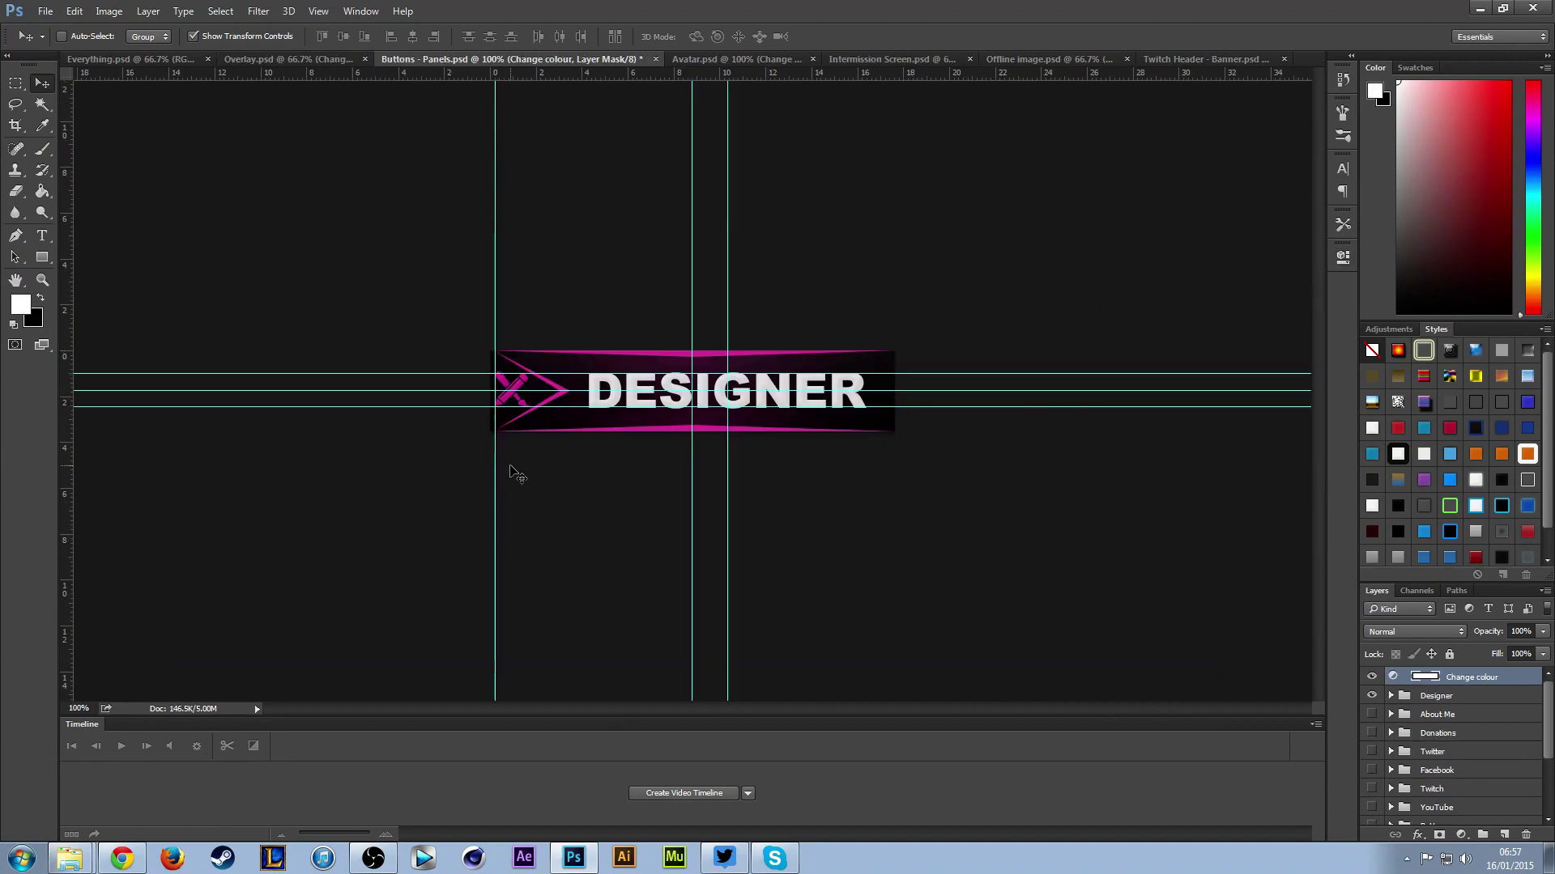
pyautogui.hotkey('ctrl', ';')
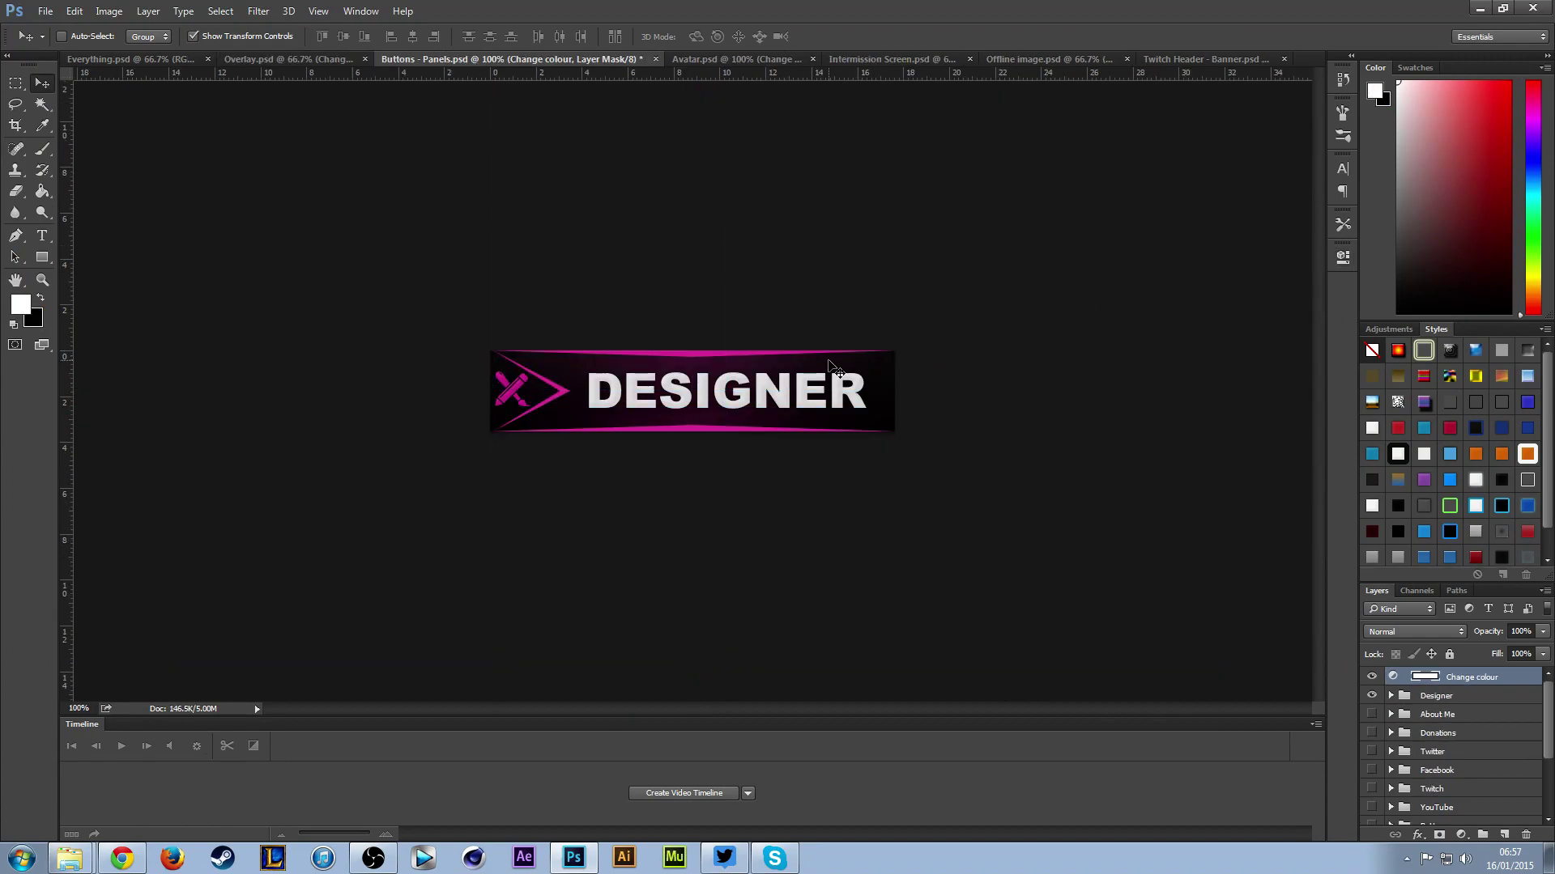
# Hide the Change colour adjustment so the DESIGNER button returns to blue, then select the Designer group.
pyautogui.click(1474, 701)
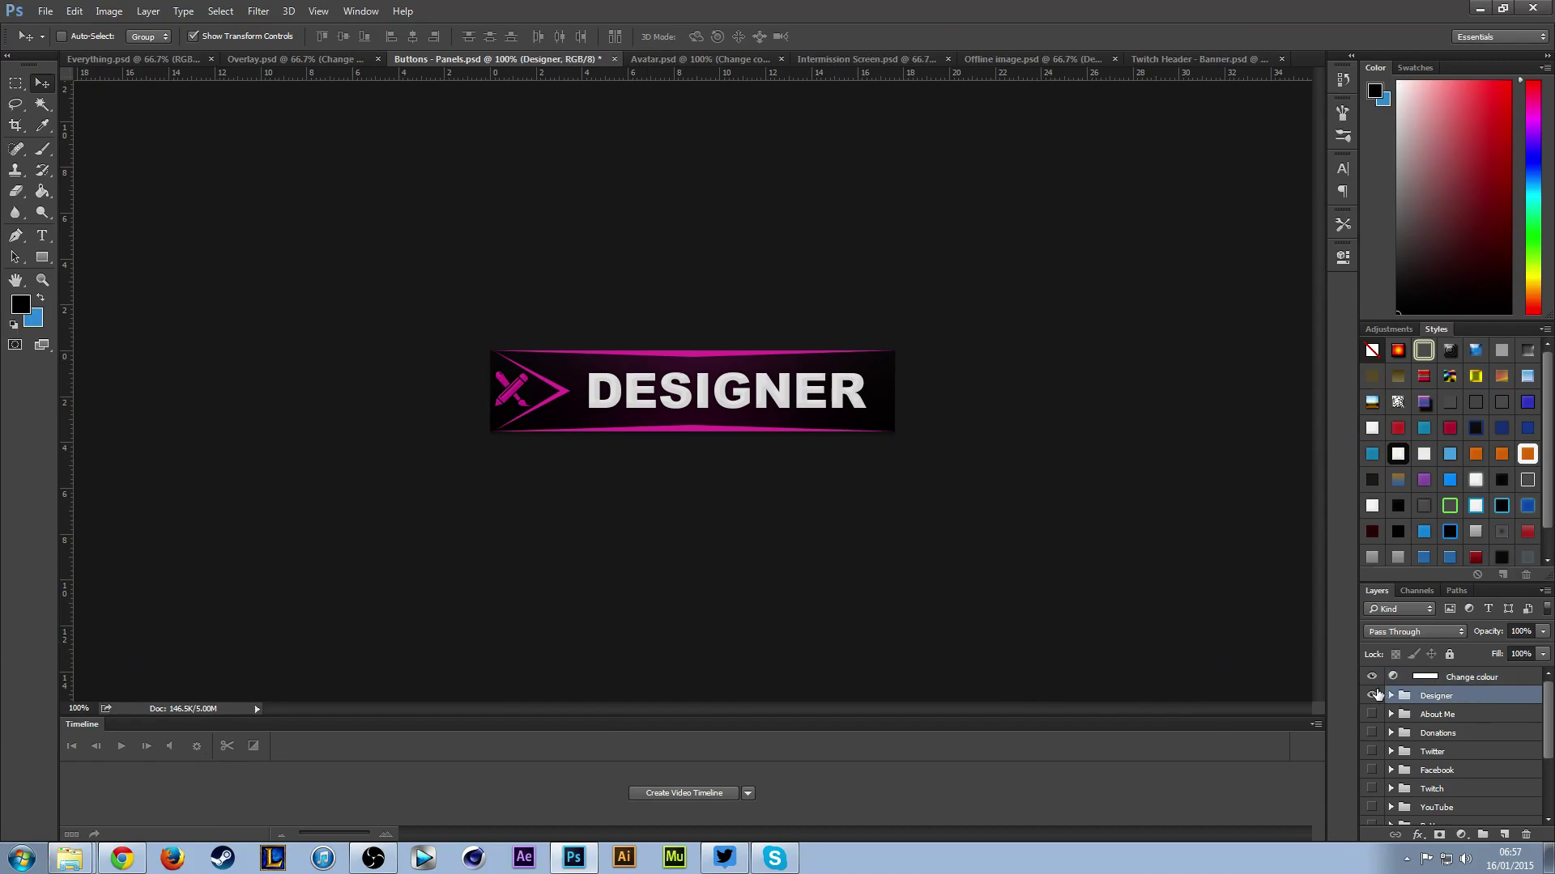
pyautogui.click(1371, 677)
pyautogui.click(1459, 680)
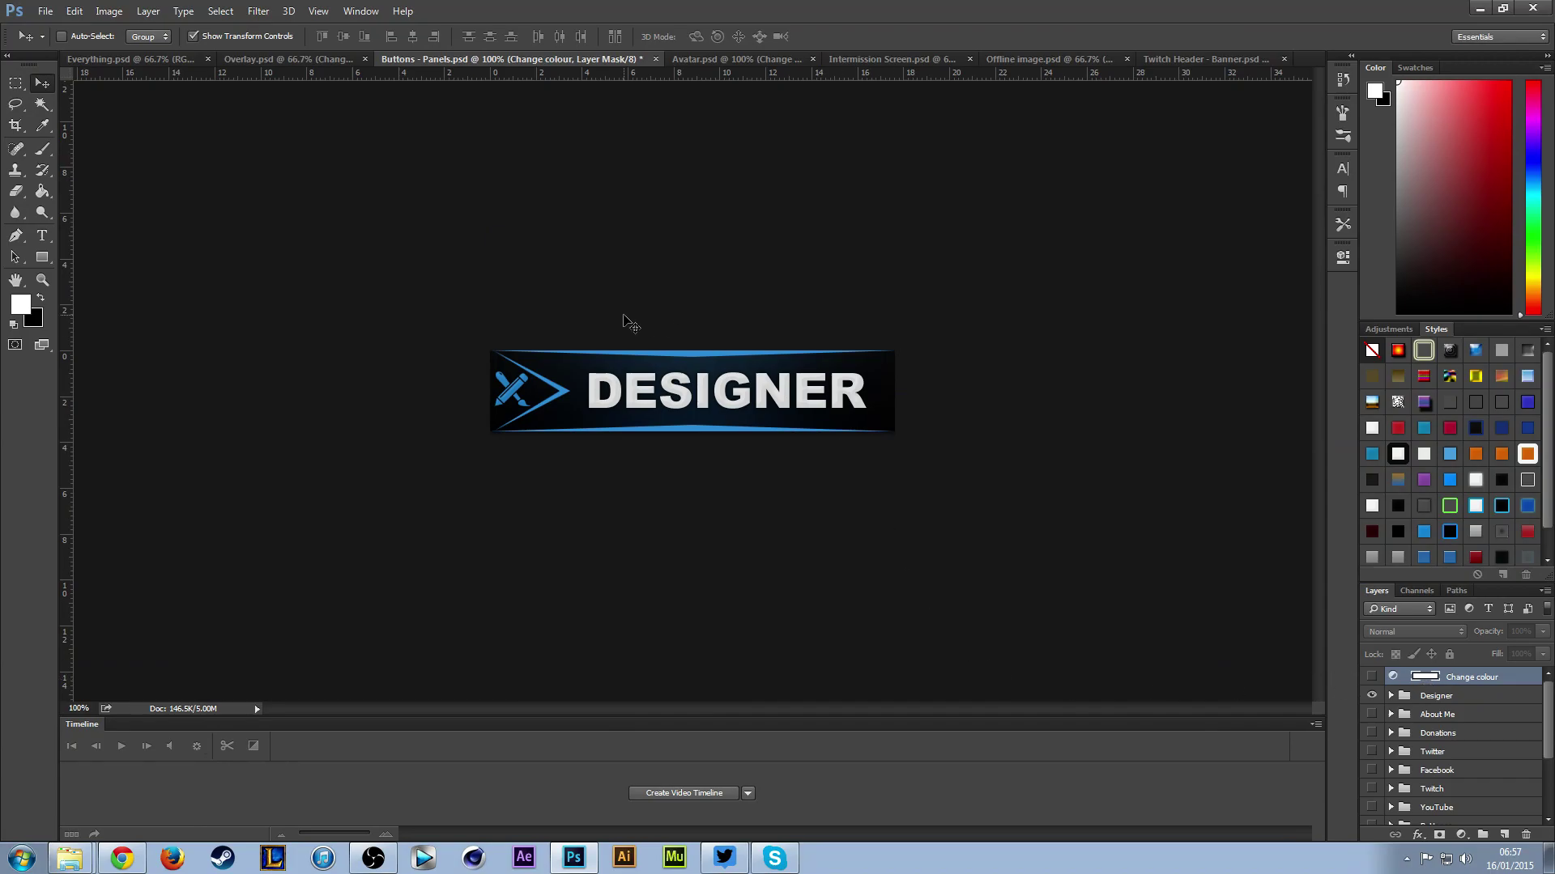
pyautogui.click(1464, 697)
pyautogui.scroll(-3, 1450, 717)
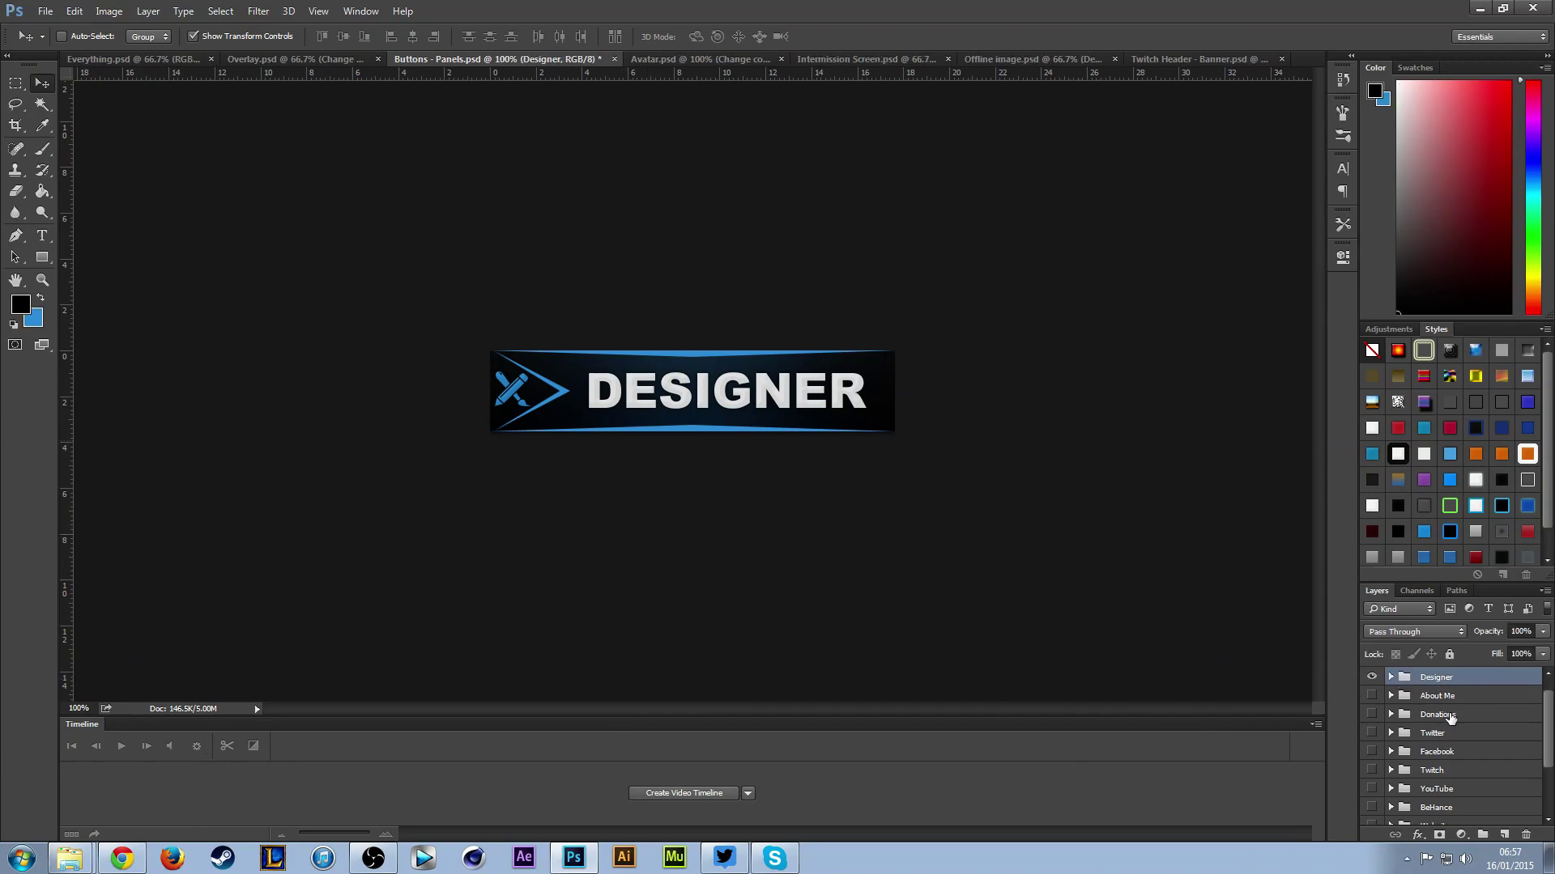
pyautogui.scroll(3, 1425, 753)
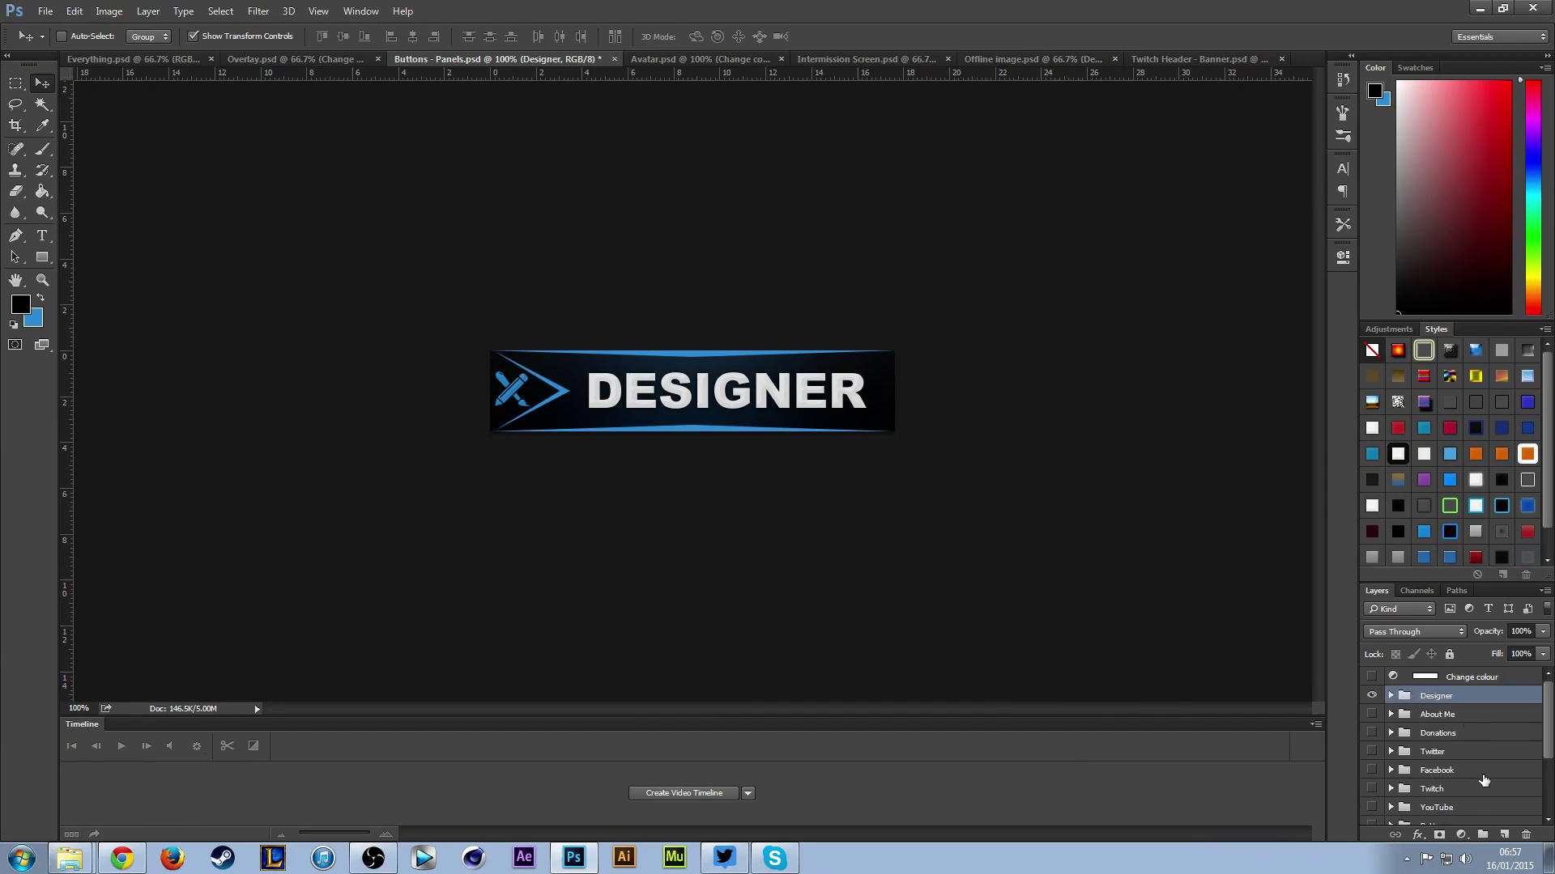
pyautogui.scroll(-3, 1474, 777)
pyautogui.scroll(3, 1454, 782)
# Hide the Designer group and make the Facebook group visible.
pyautogui.click(1372, 696)
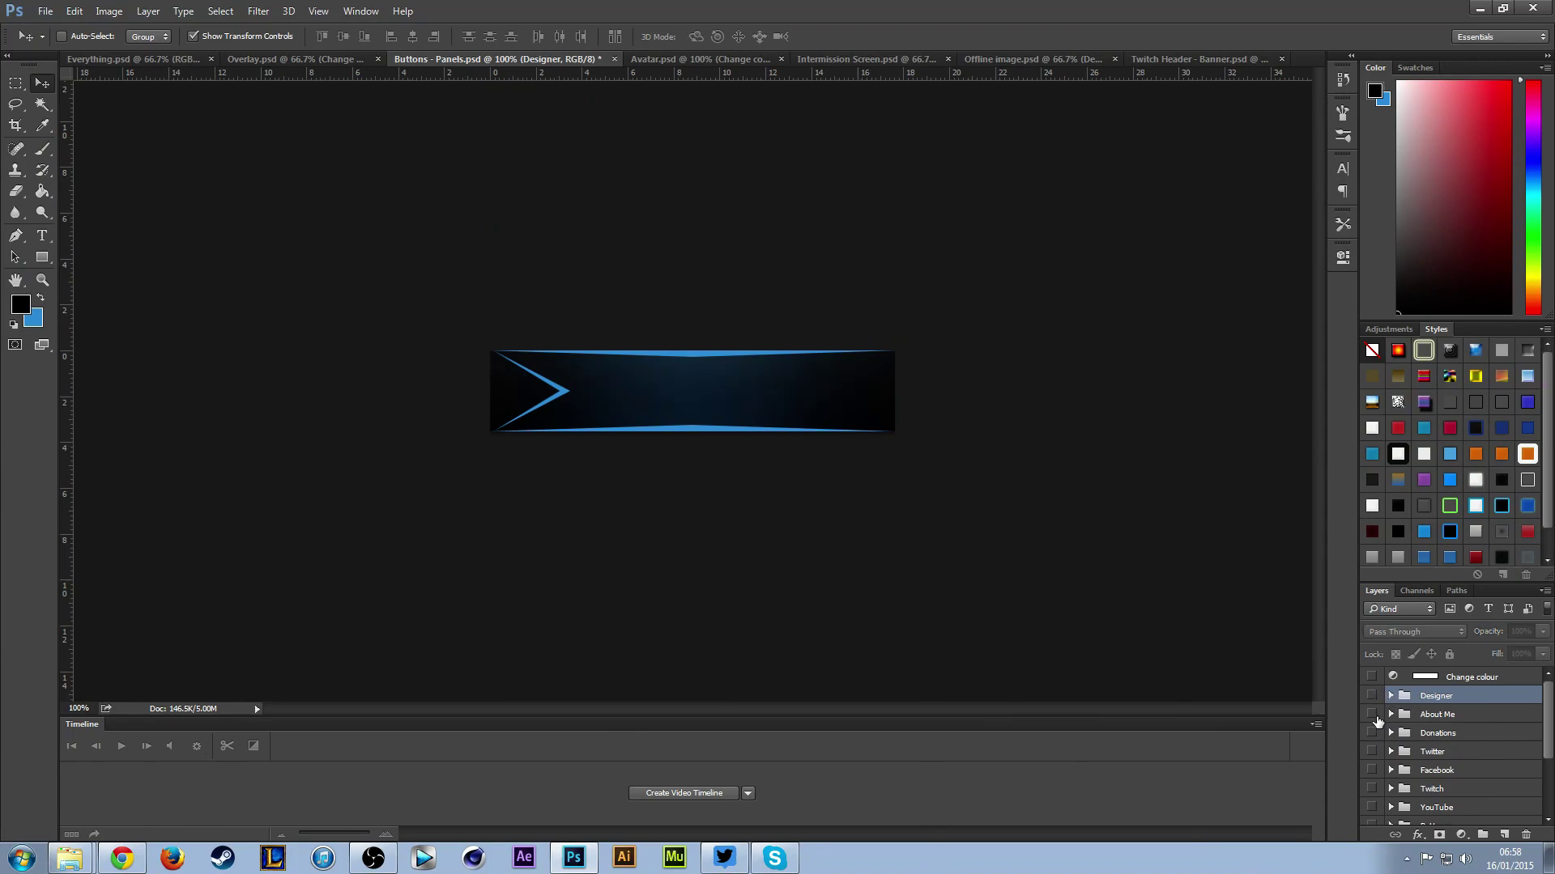
pyautogui.scroll(-3, 1378, 721)
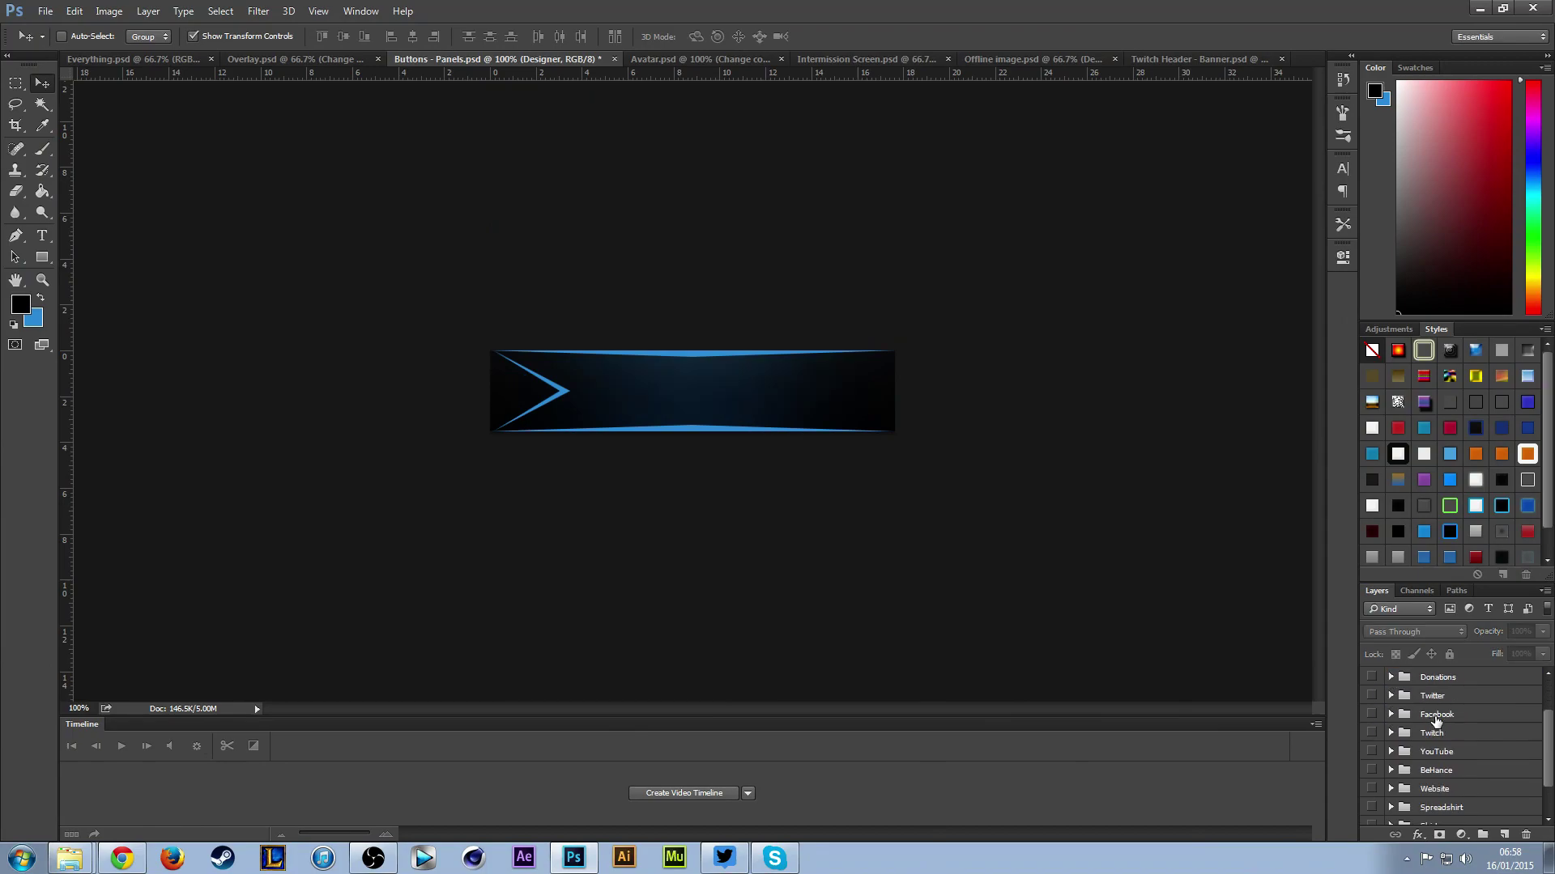
pyautogui.click(1392, 715)
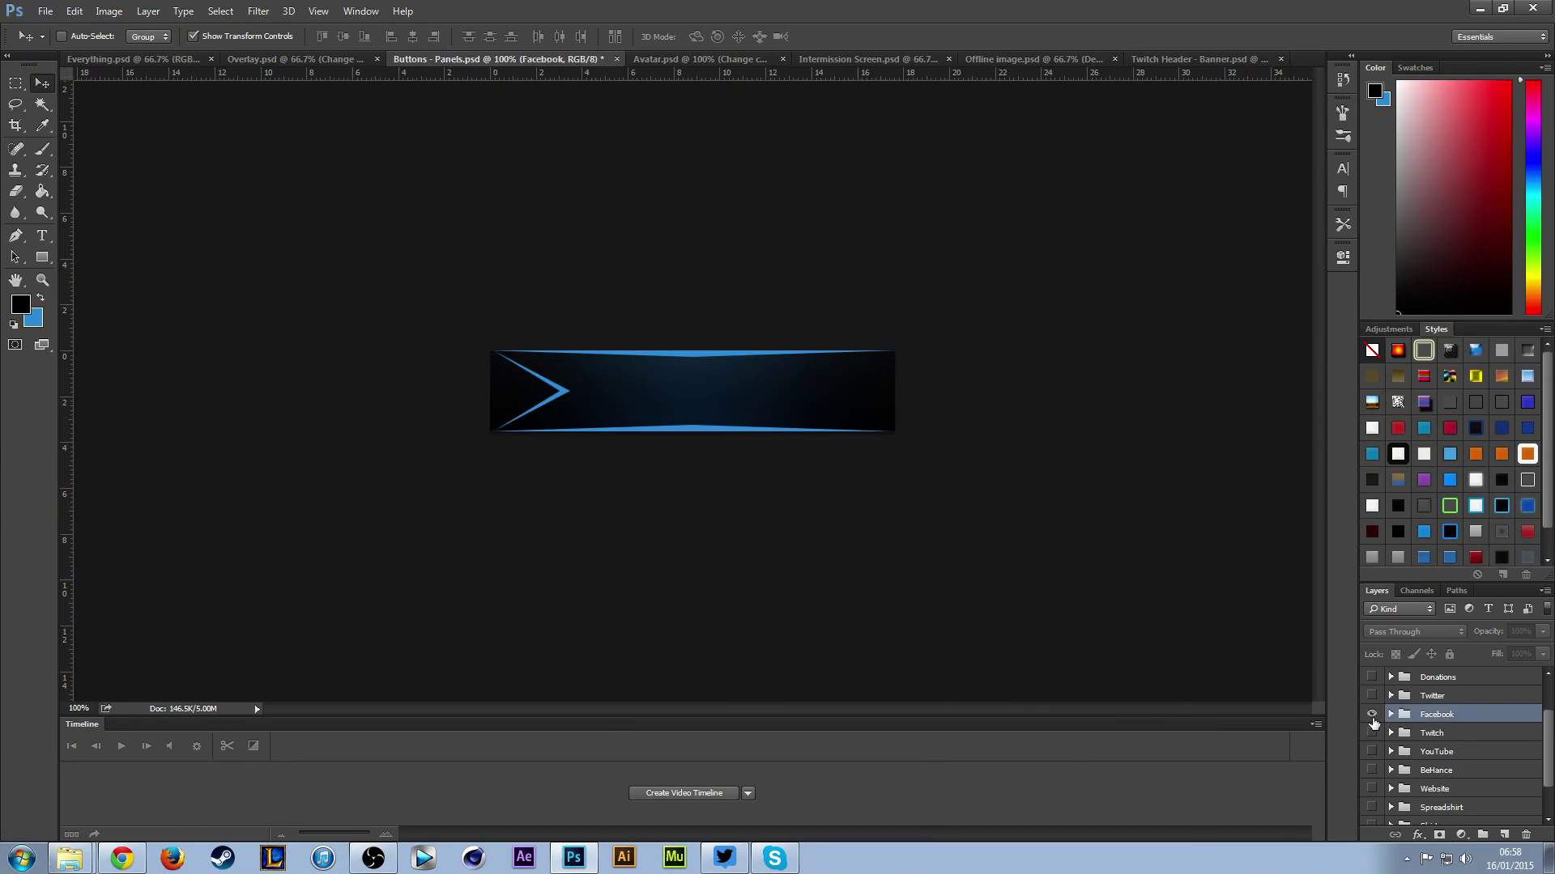
pyautogui.click(1372, 715)
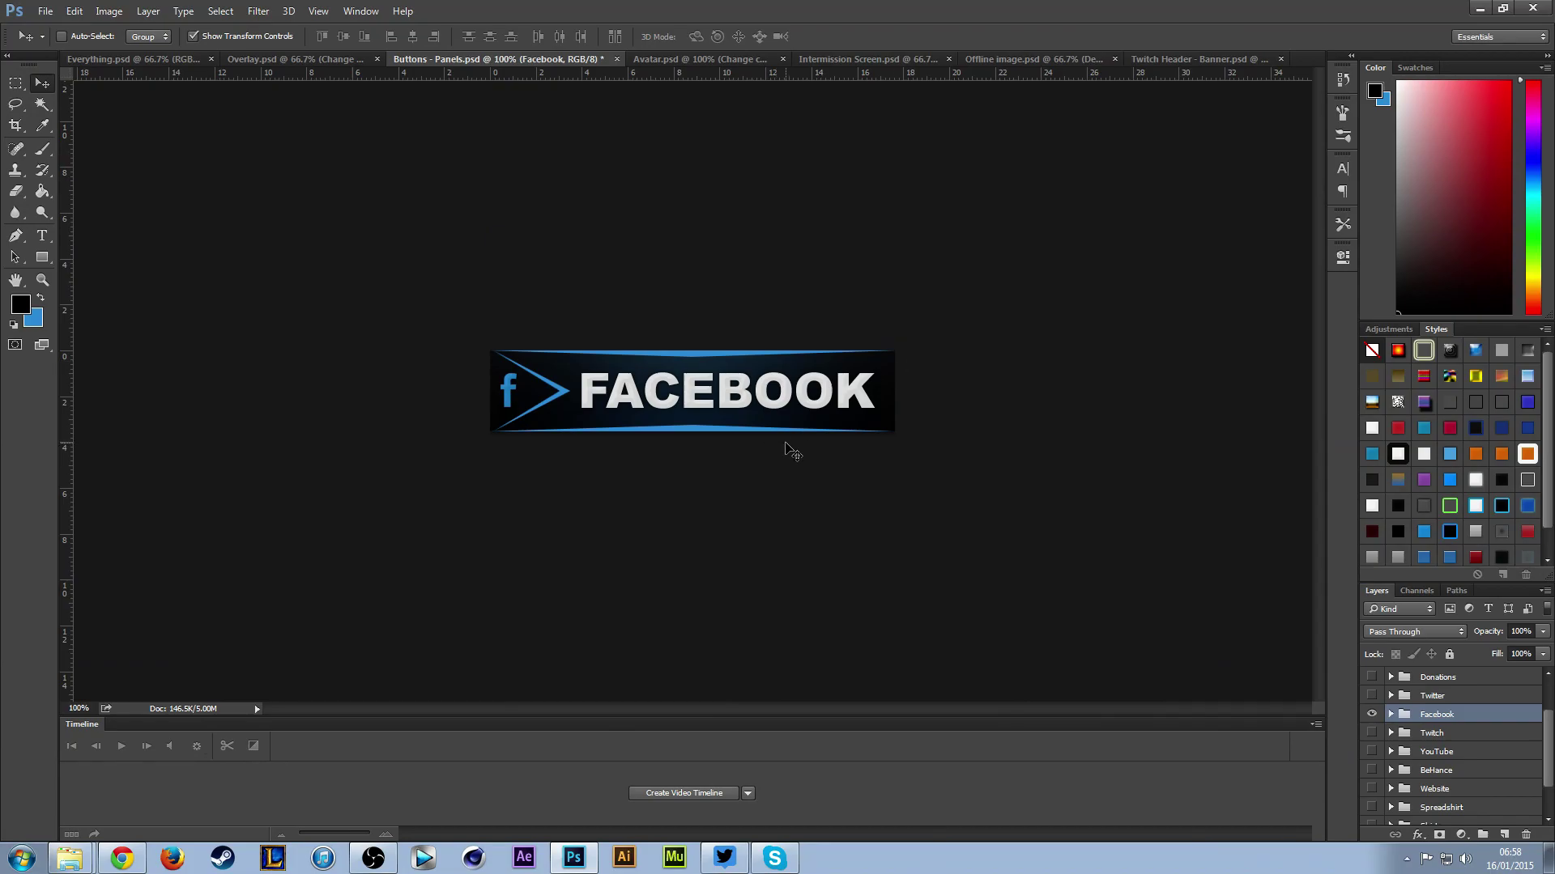
# Review the avatar, intermission, offline, header banner and overlay documents, ending on the buttons file.
pyautogui.click(679, 60)
pyautogui.click(877, 62)
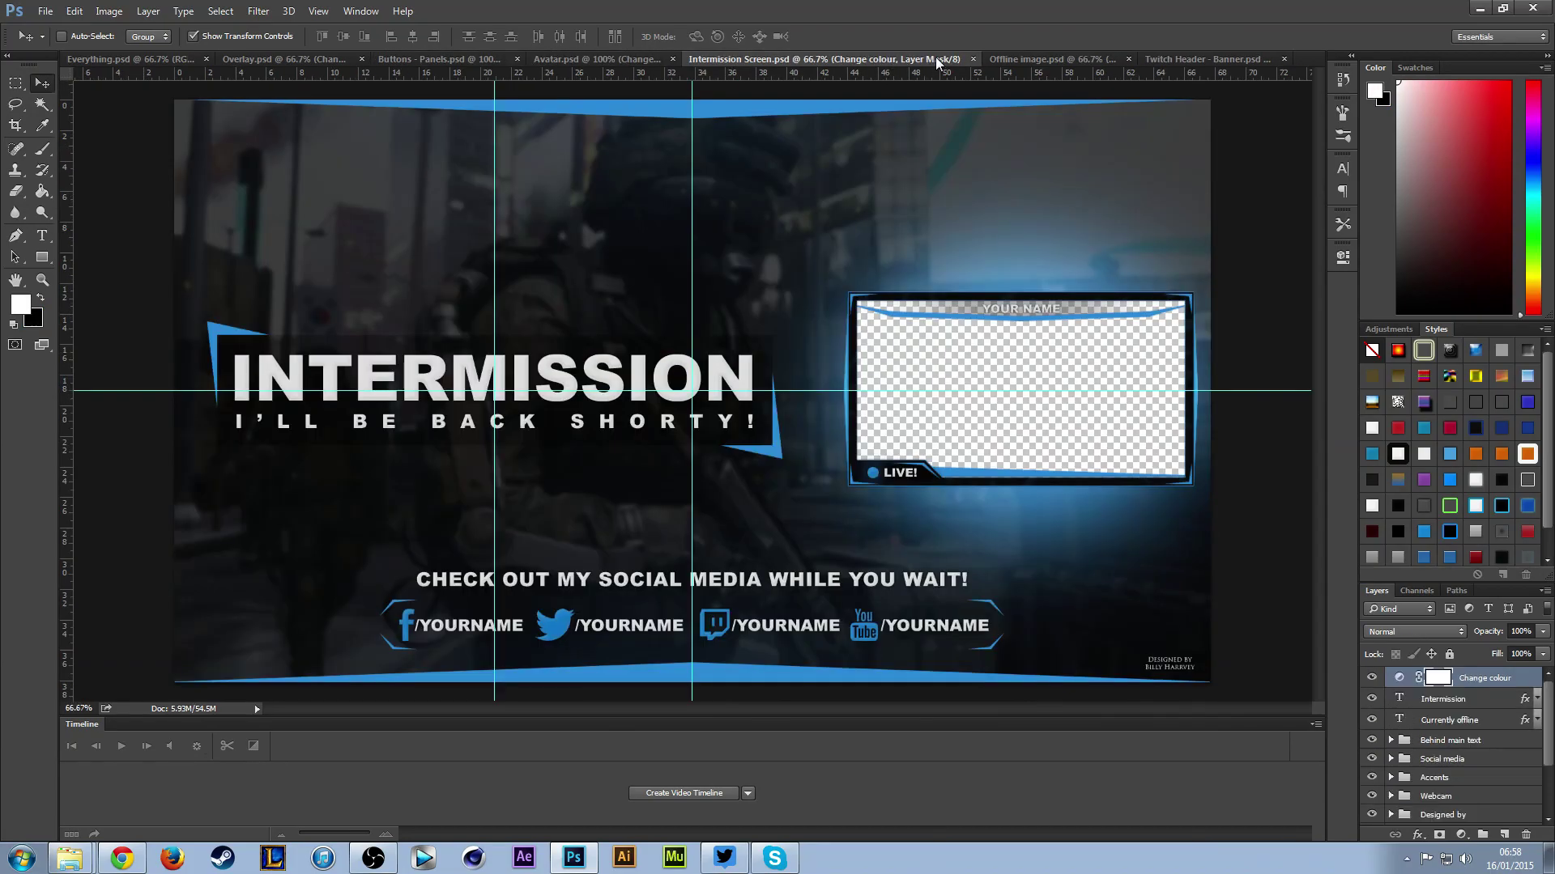
pyautogui.click(1024, 59)
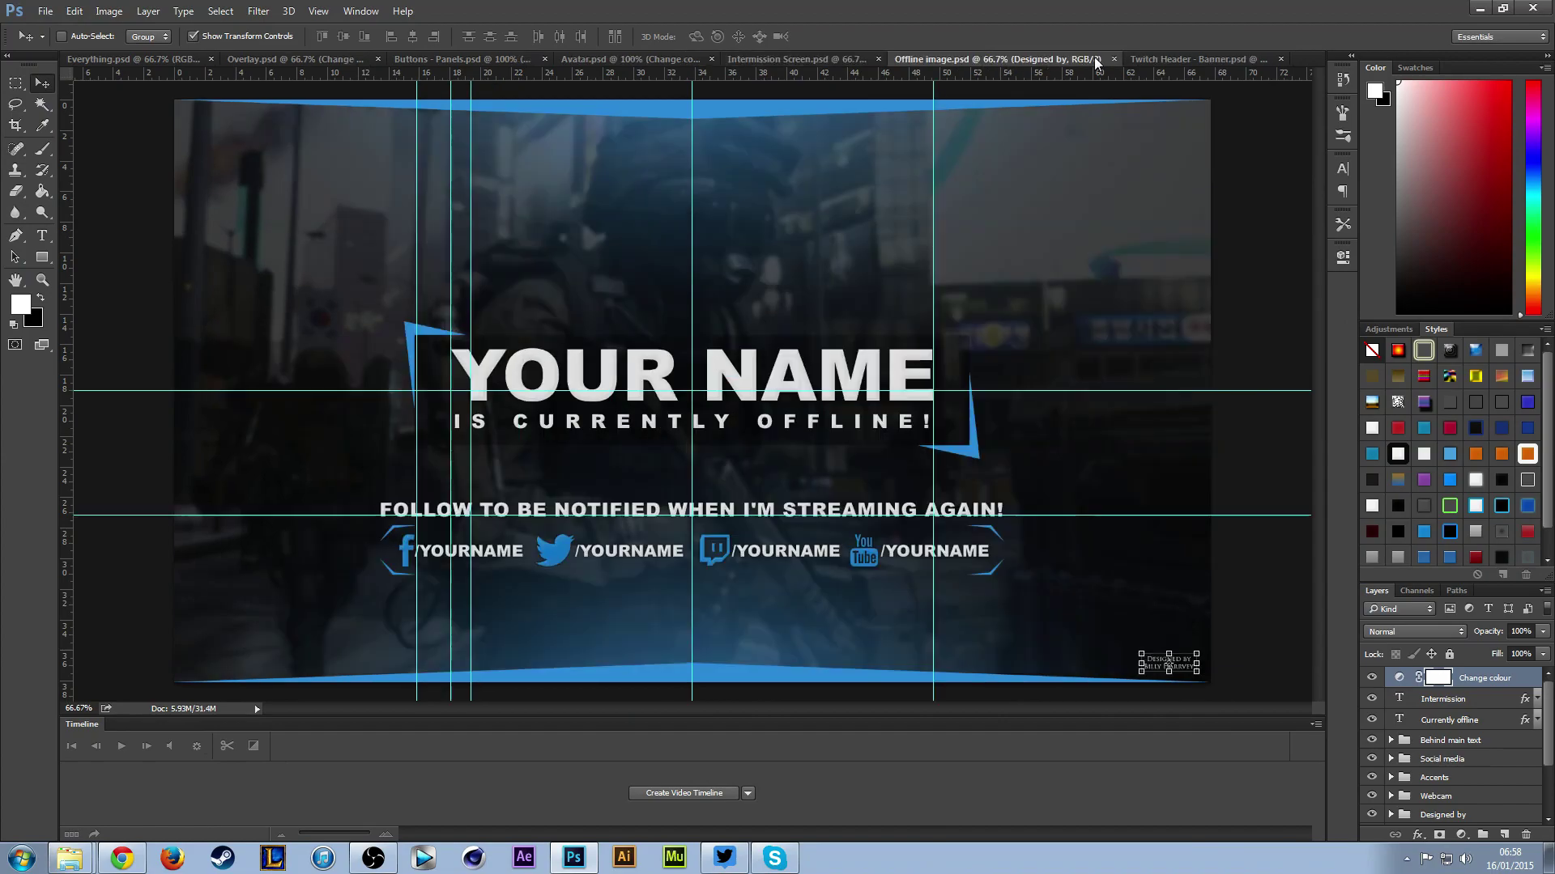
pyautogui.click(1166, 59)
pyautogui.click(868, 56)
pyautogui.click(771, 56)
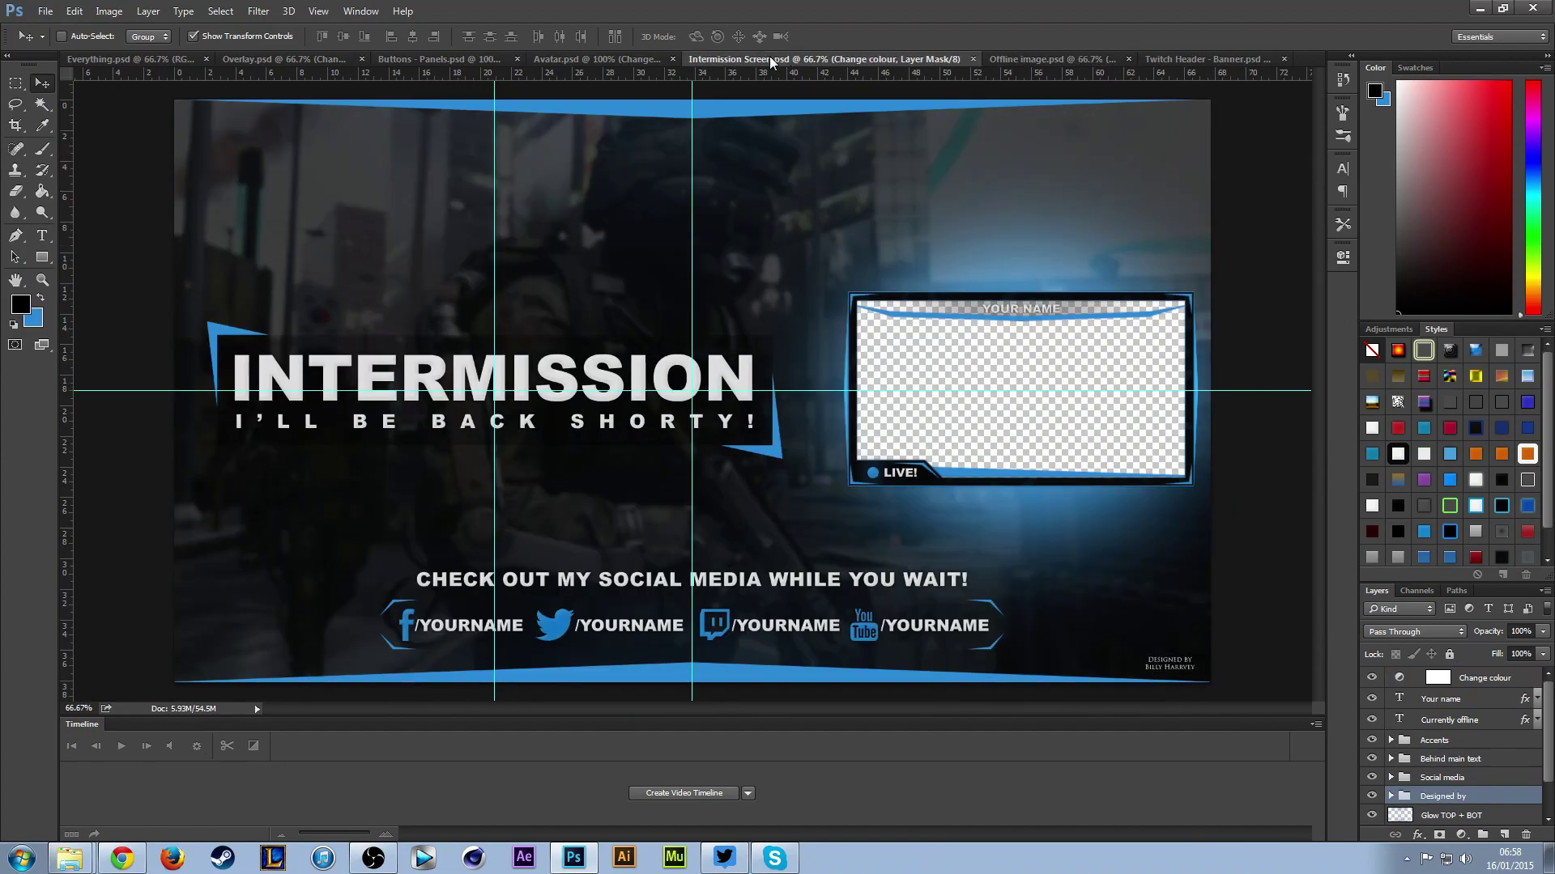
pyautogui.click(598, 58)
pyautogui.click(435, 56)
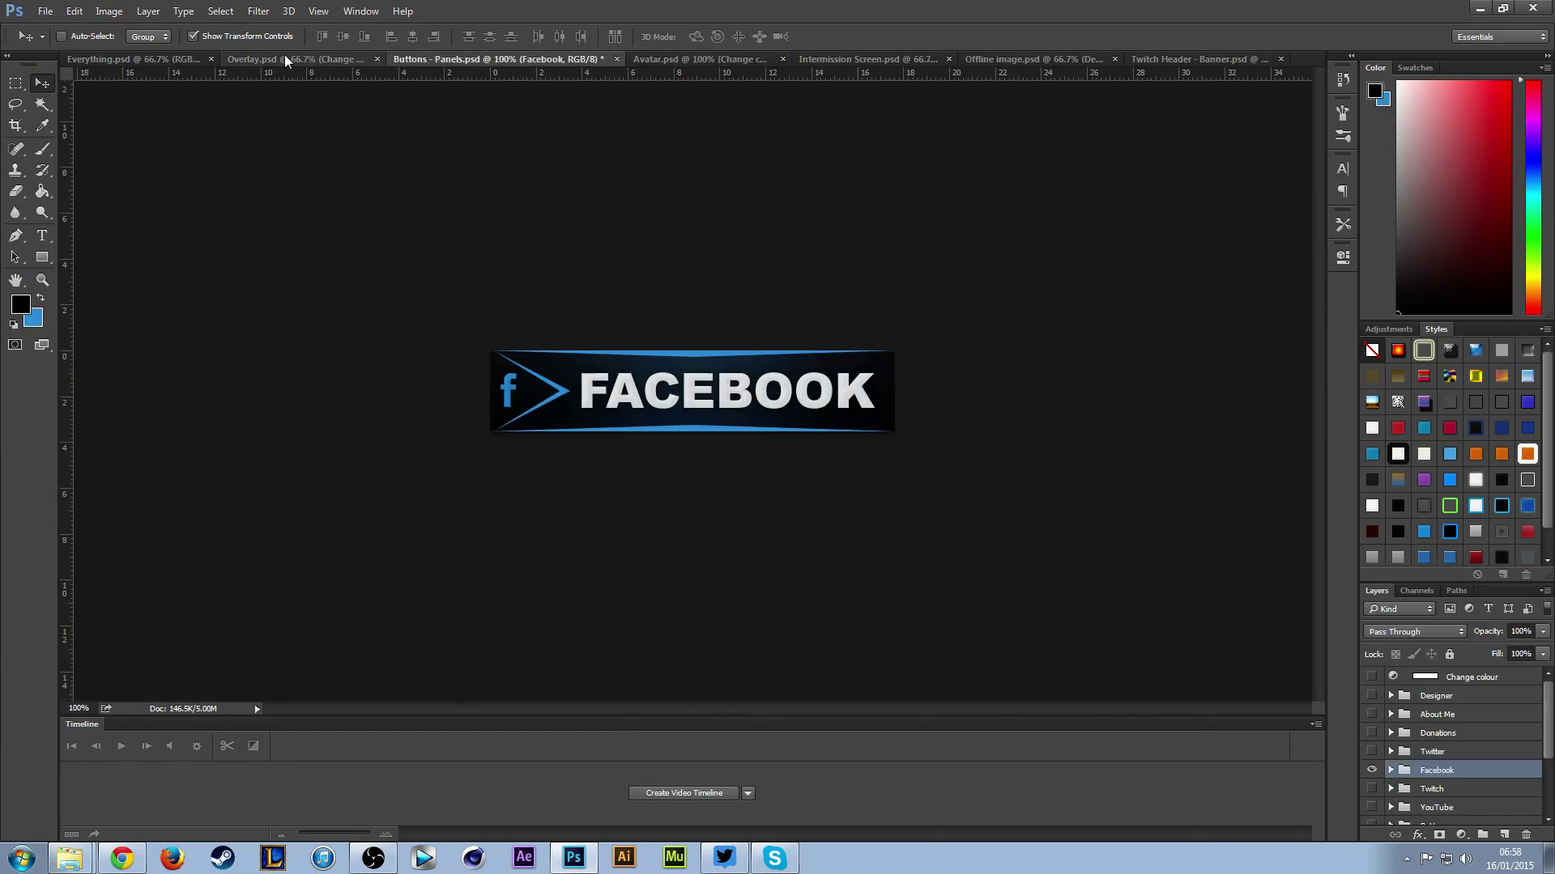
pyautogui.click(284, 57)
pyautogui.click(486, 56)
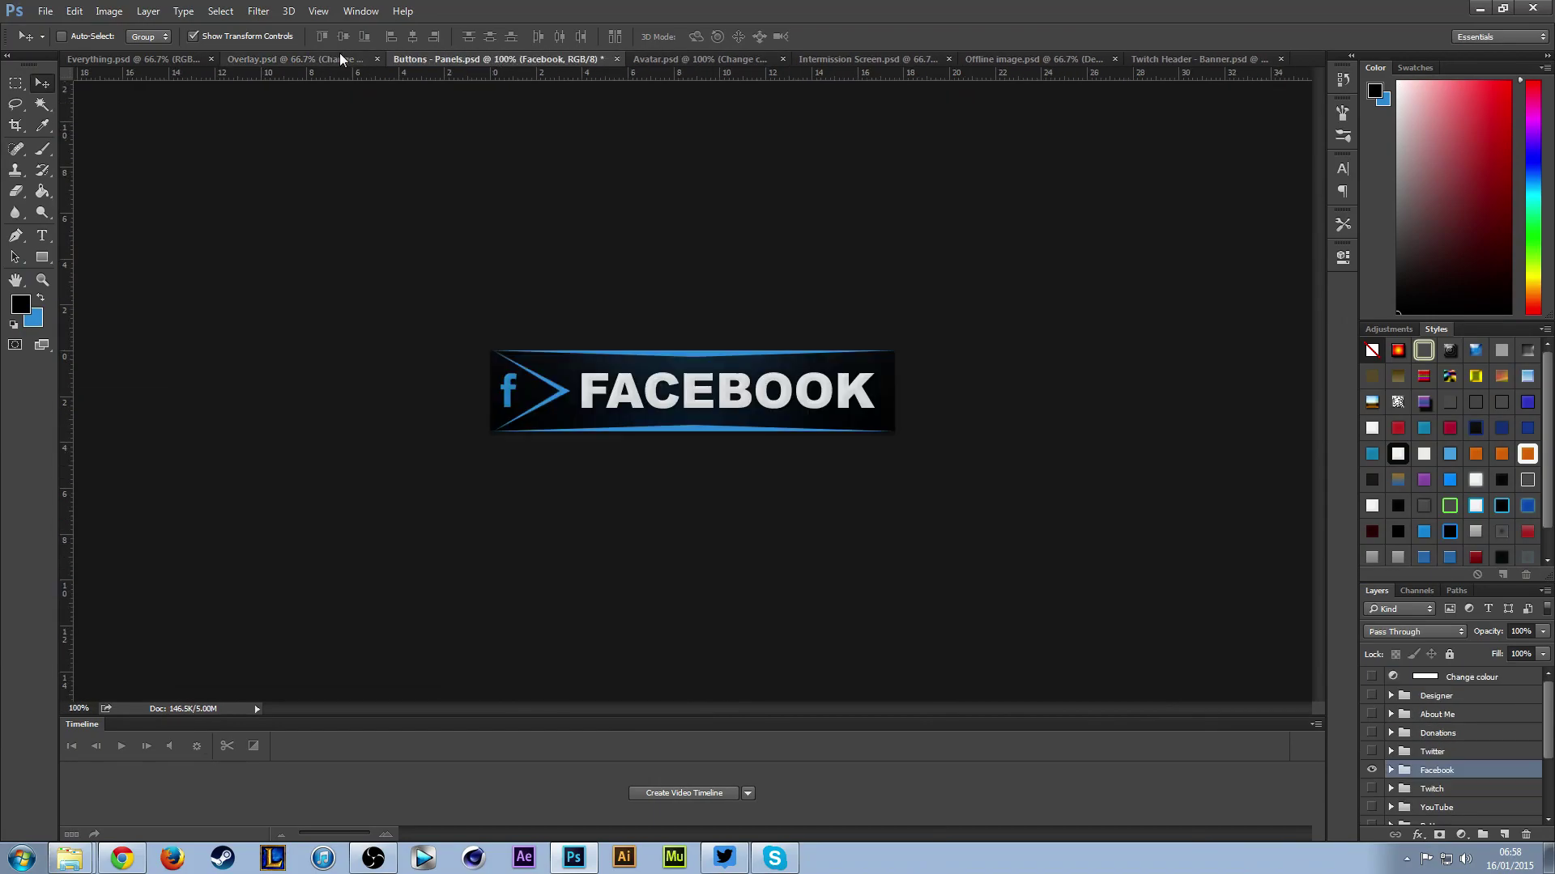